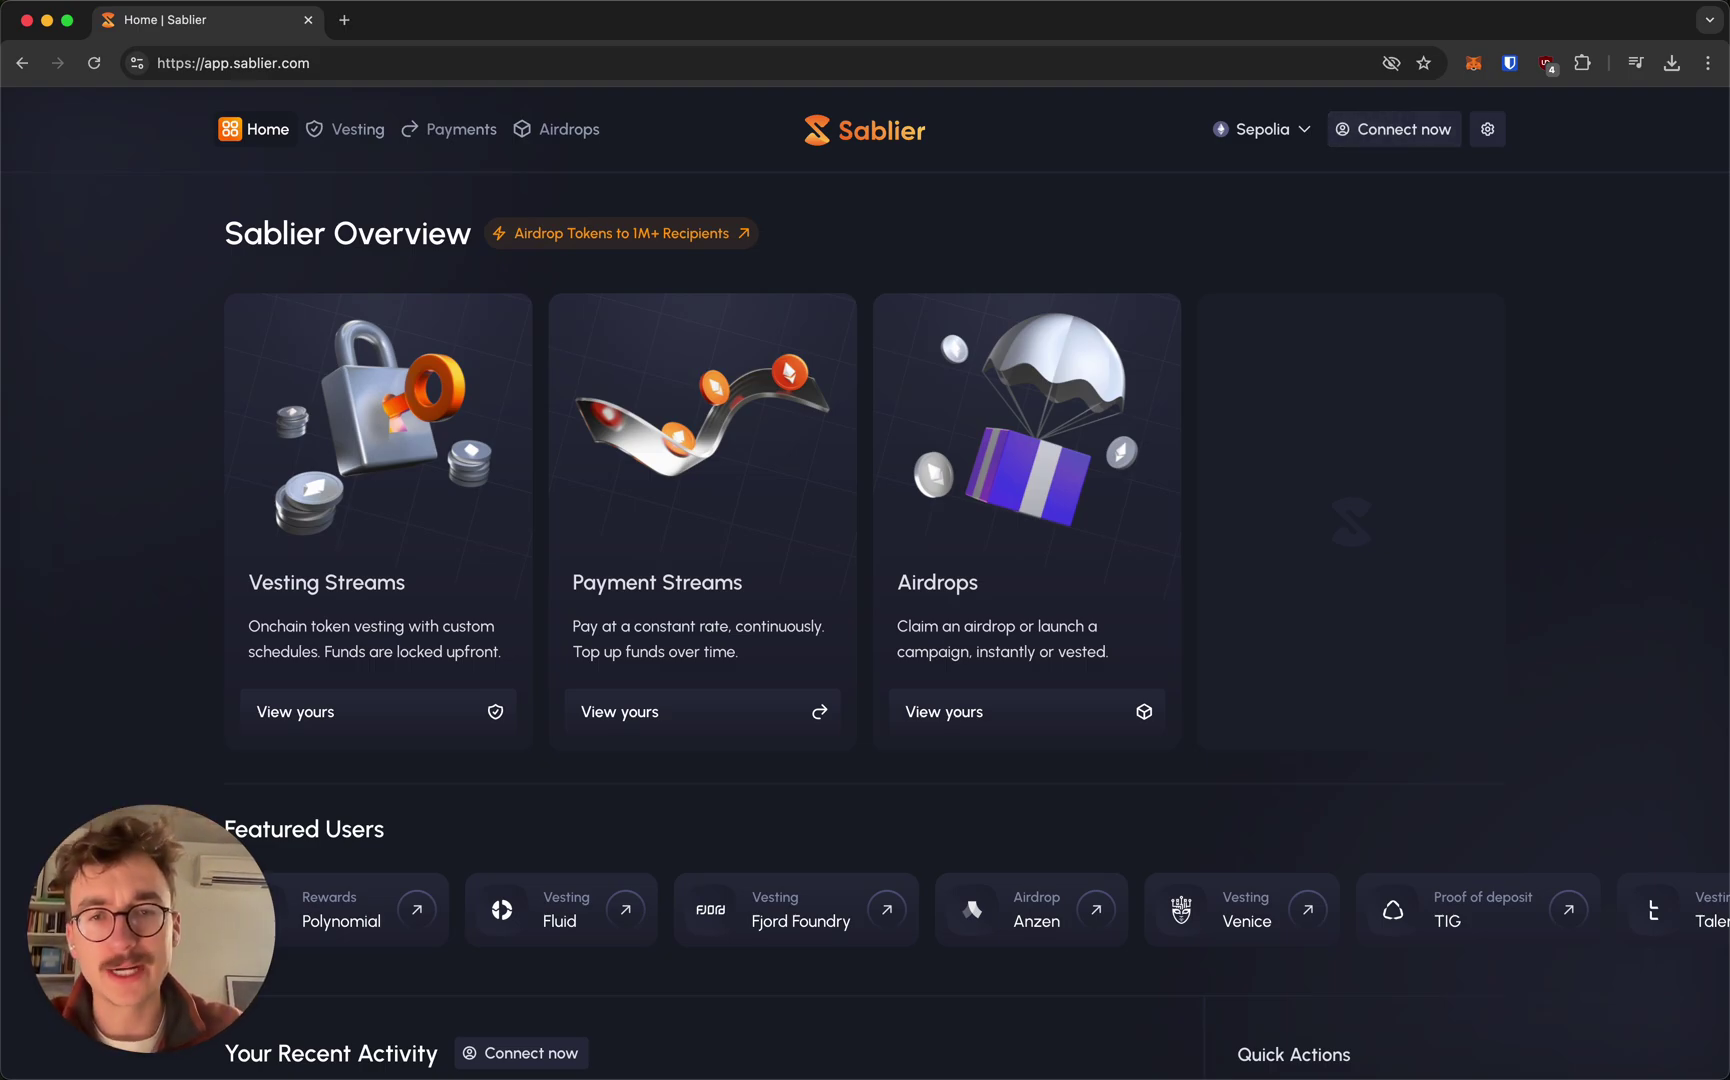
Connect the MetaMask wallet to Sablier and approve the connection in the MetaMask popup.
left_click(1370, 129)
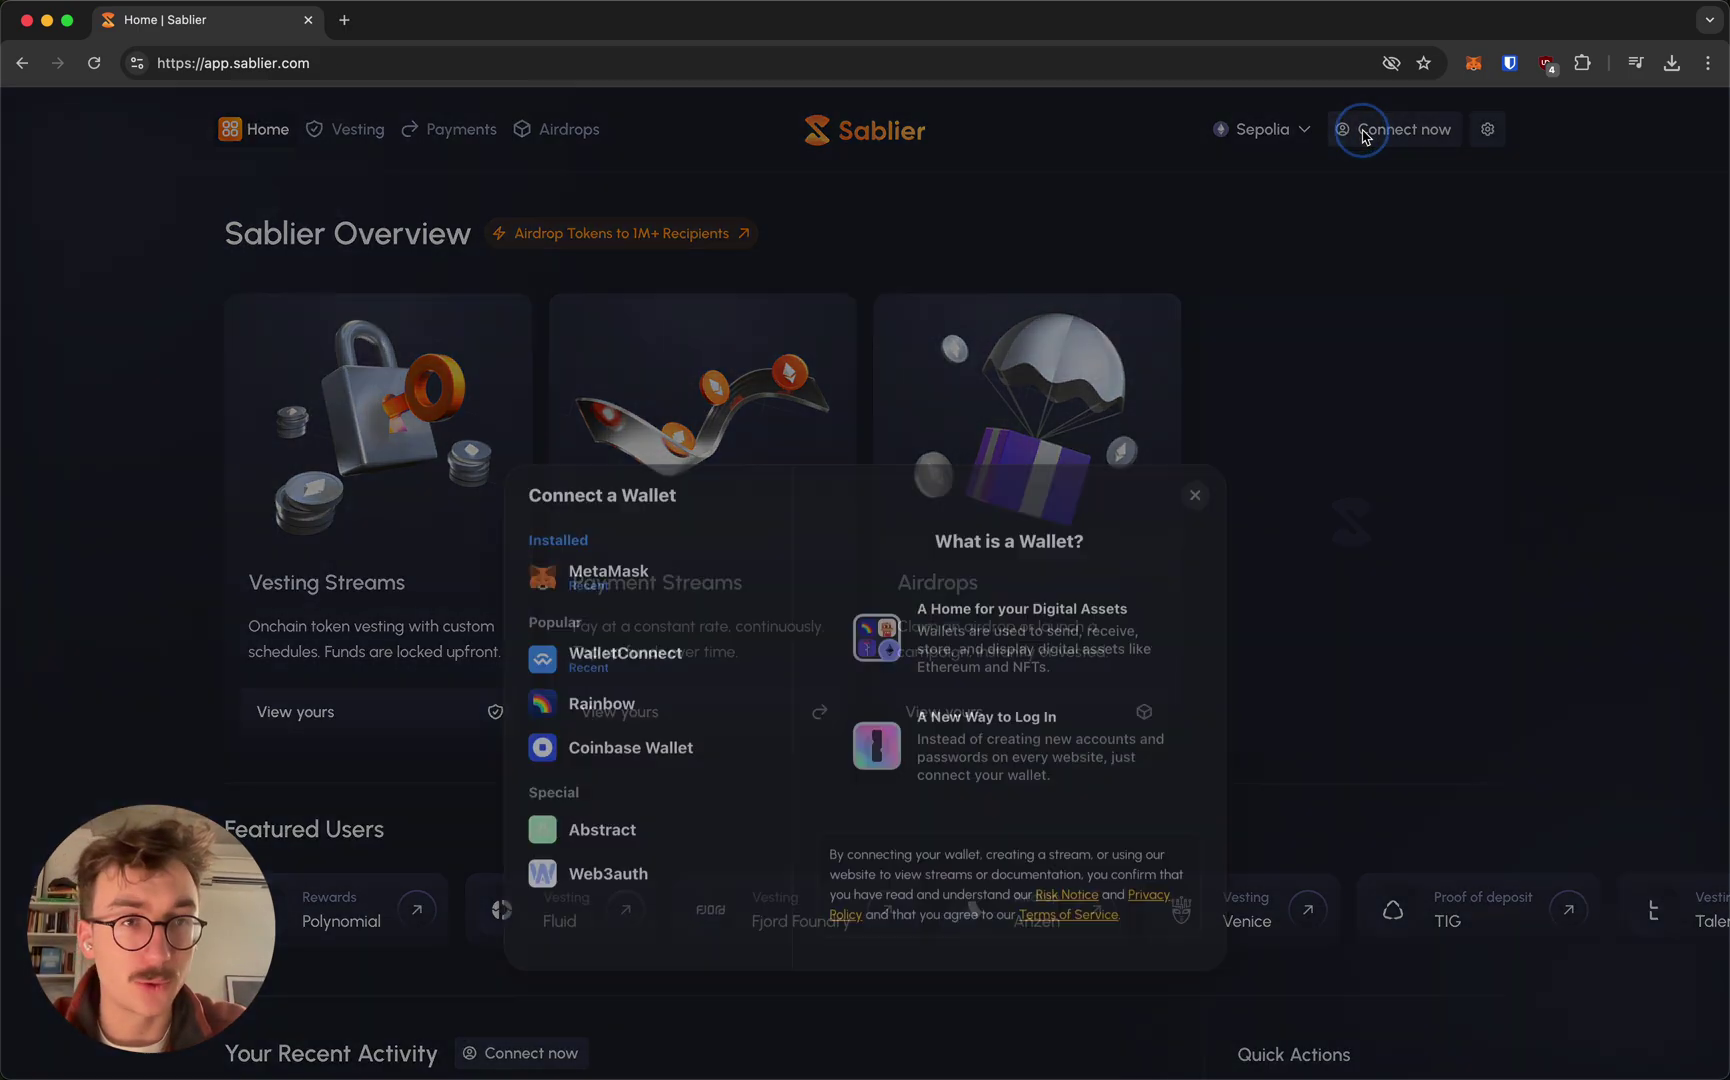
left_click(645, 448)
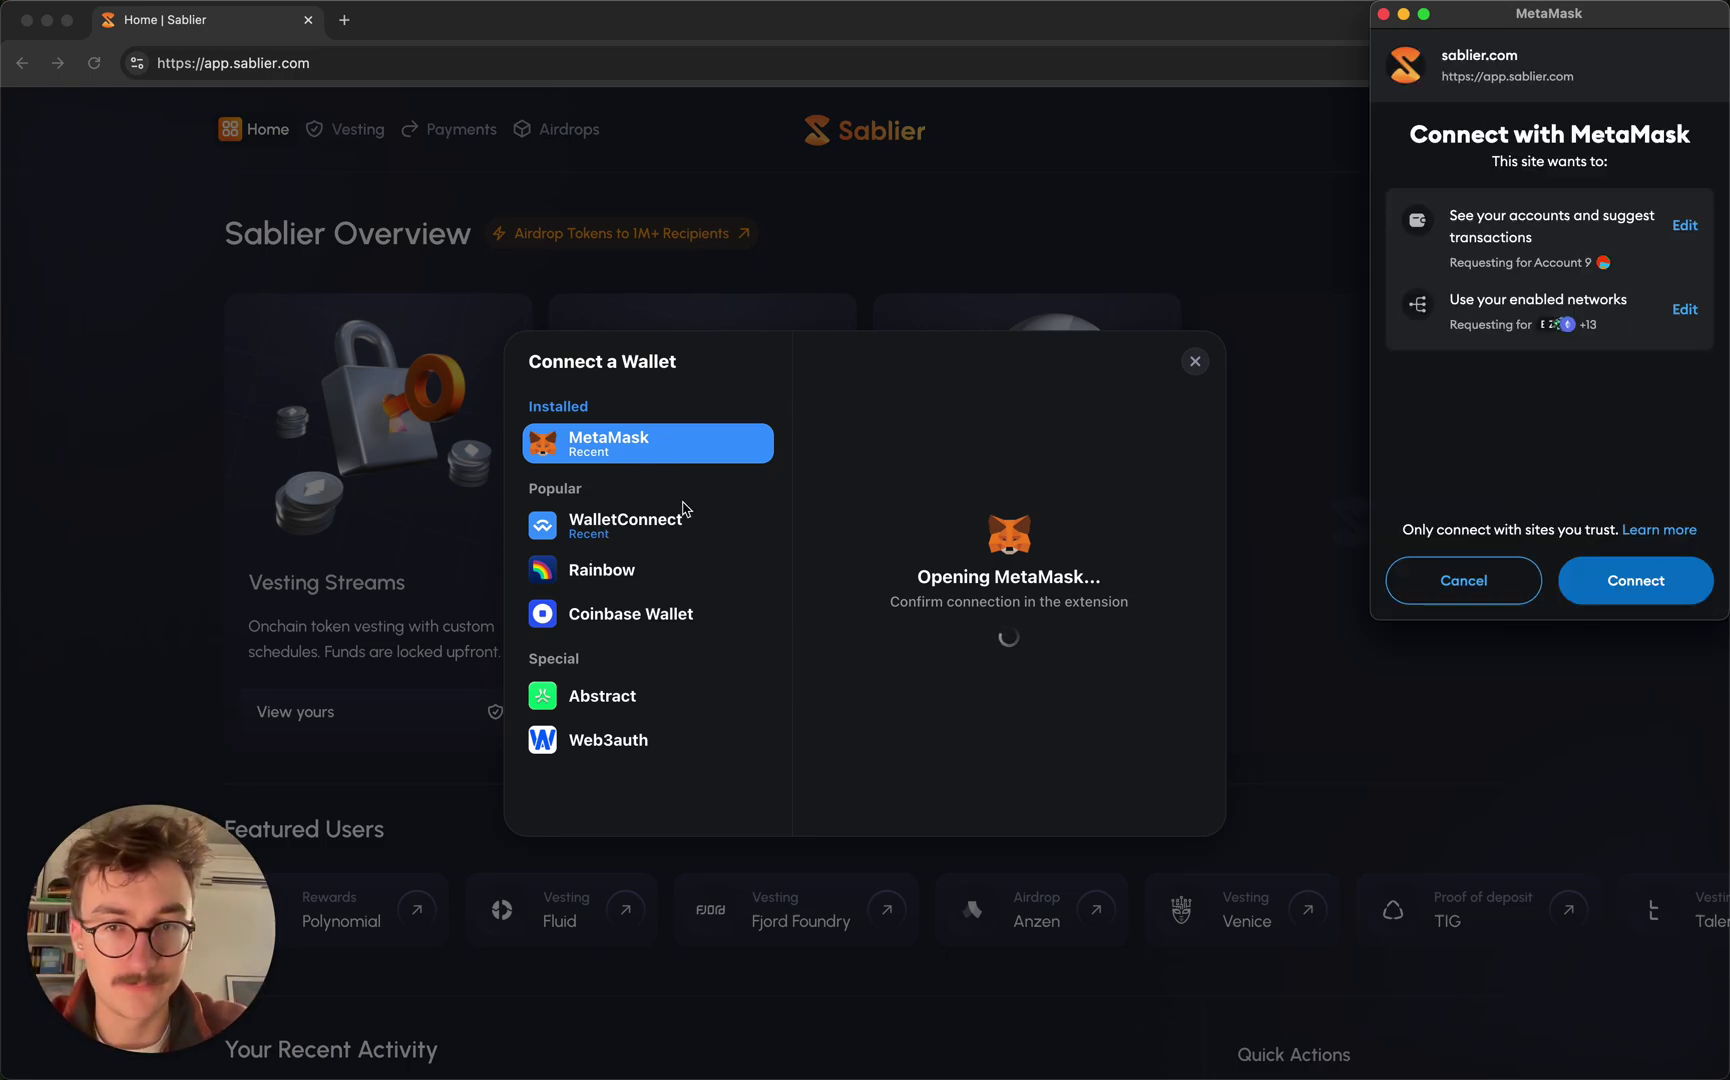
left_click(1645, 585)
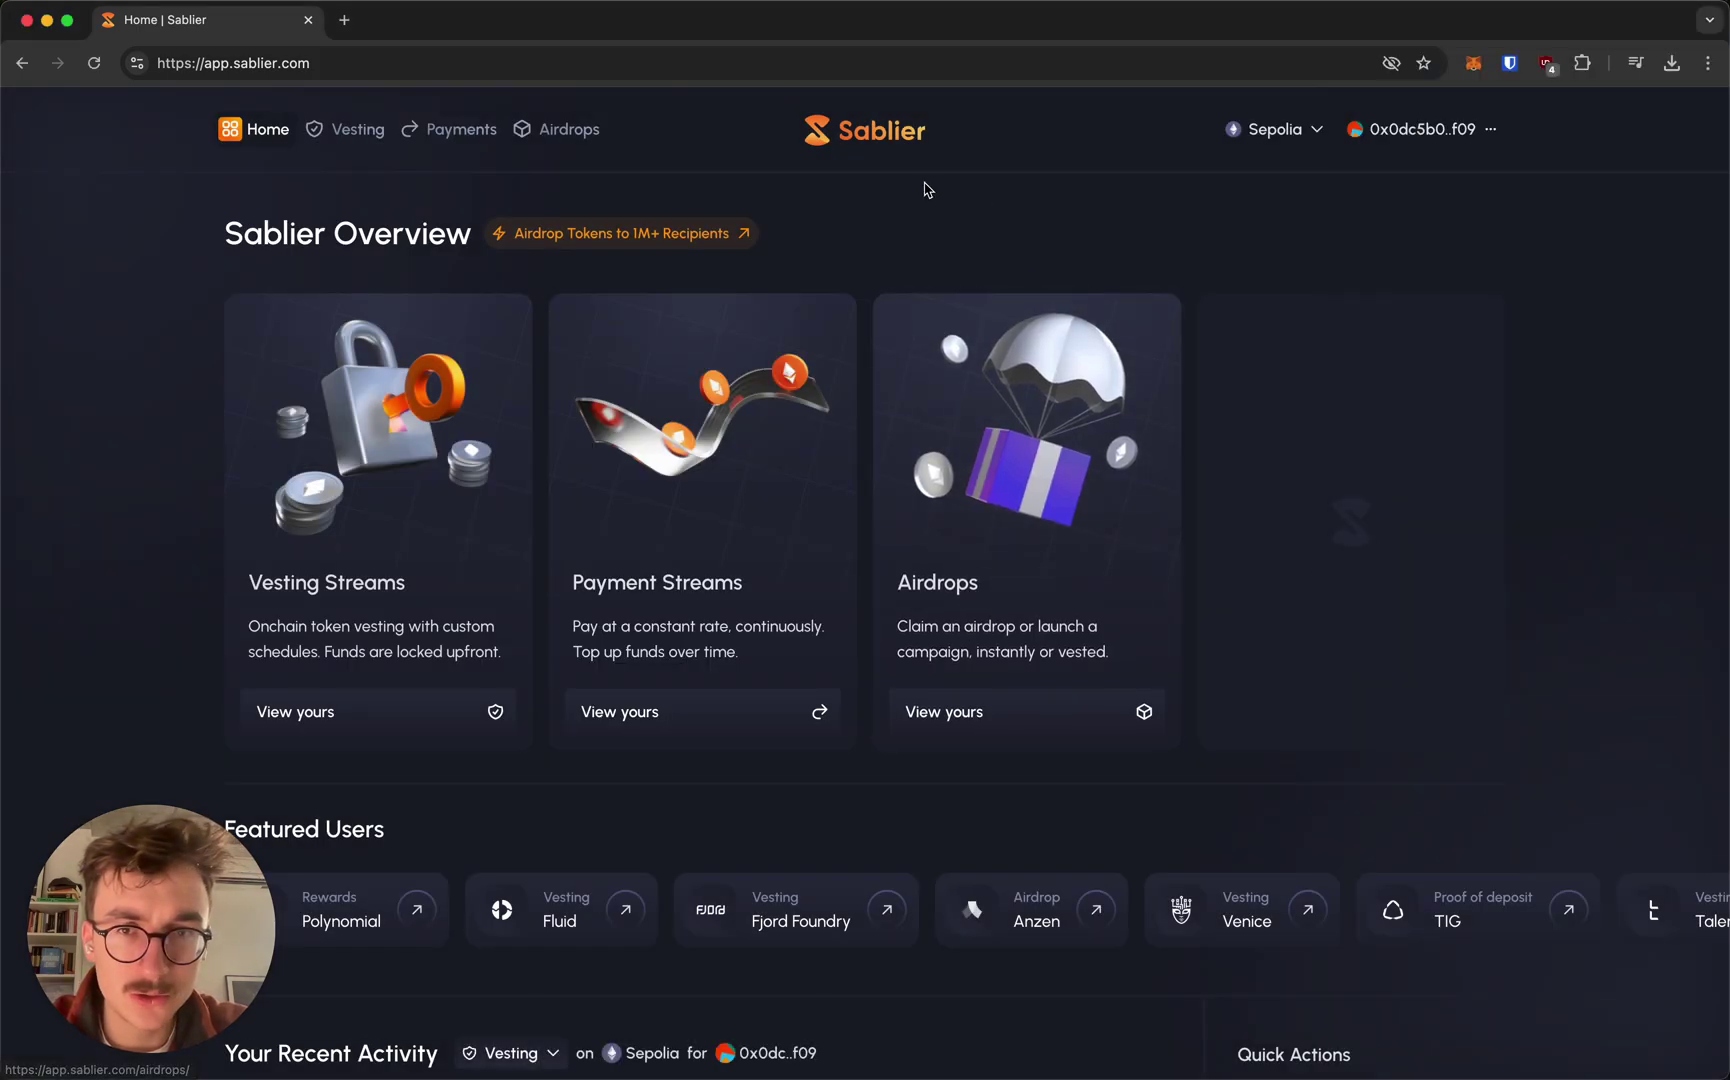
left_click(982, 362)
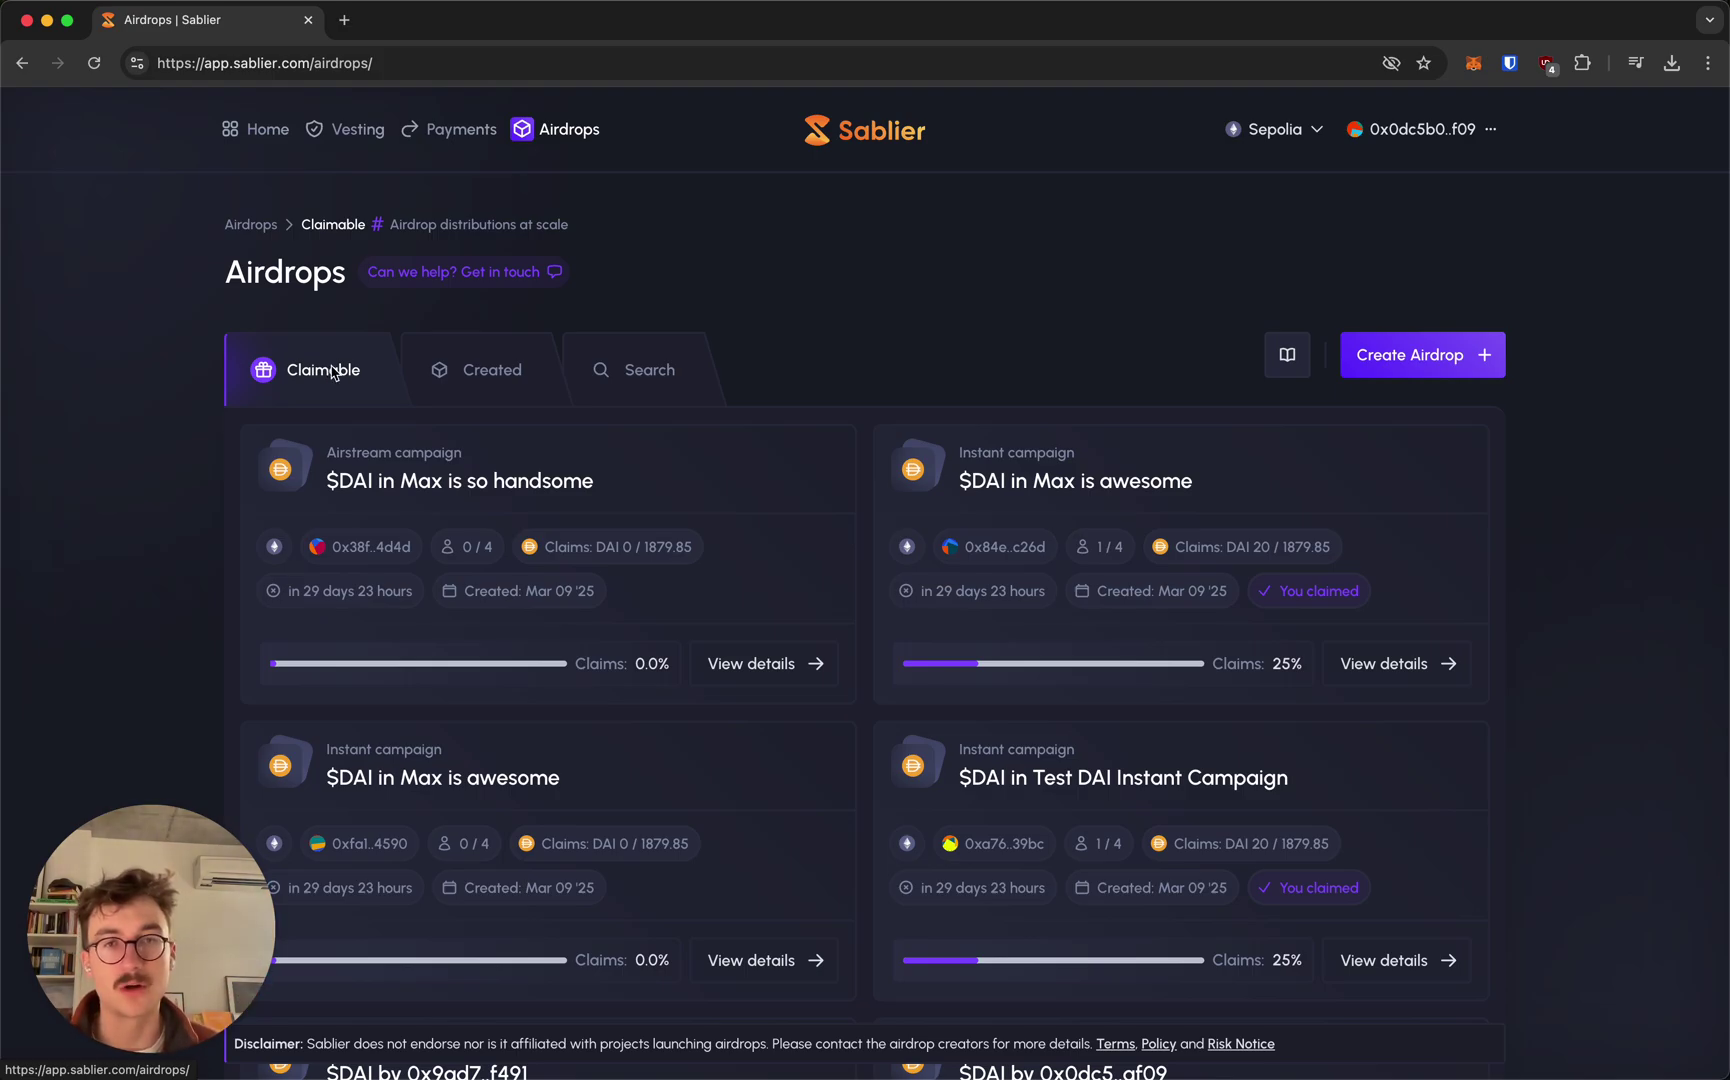
scroll(320, 370, "down", 4)
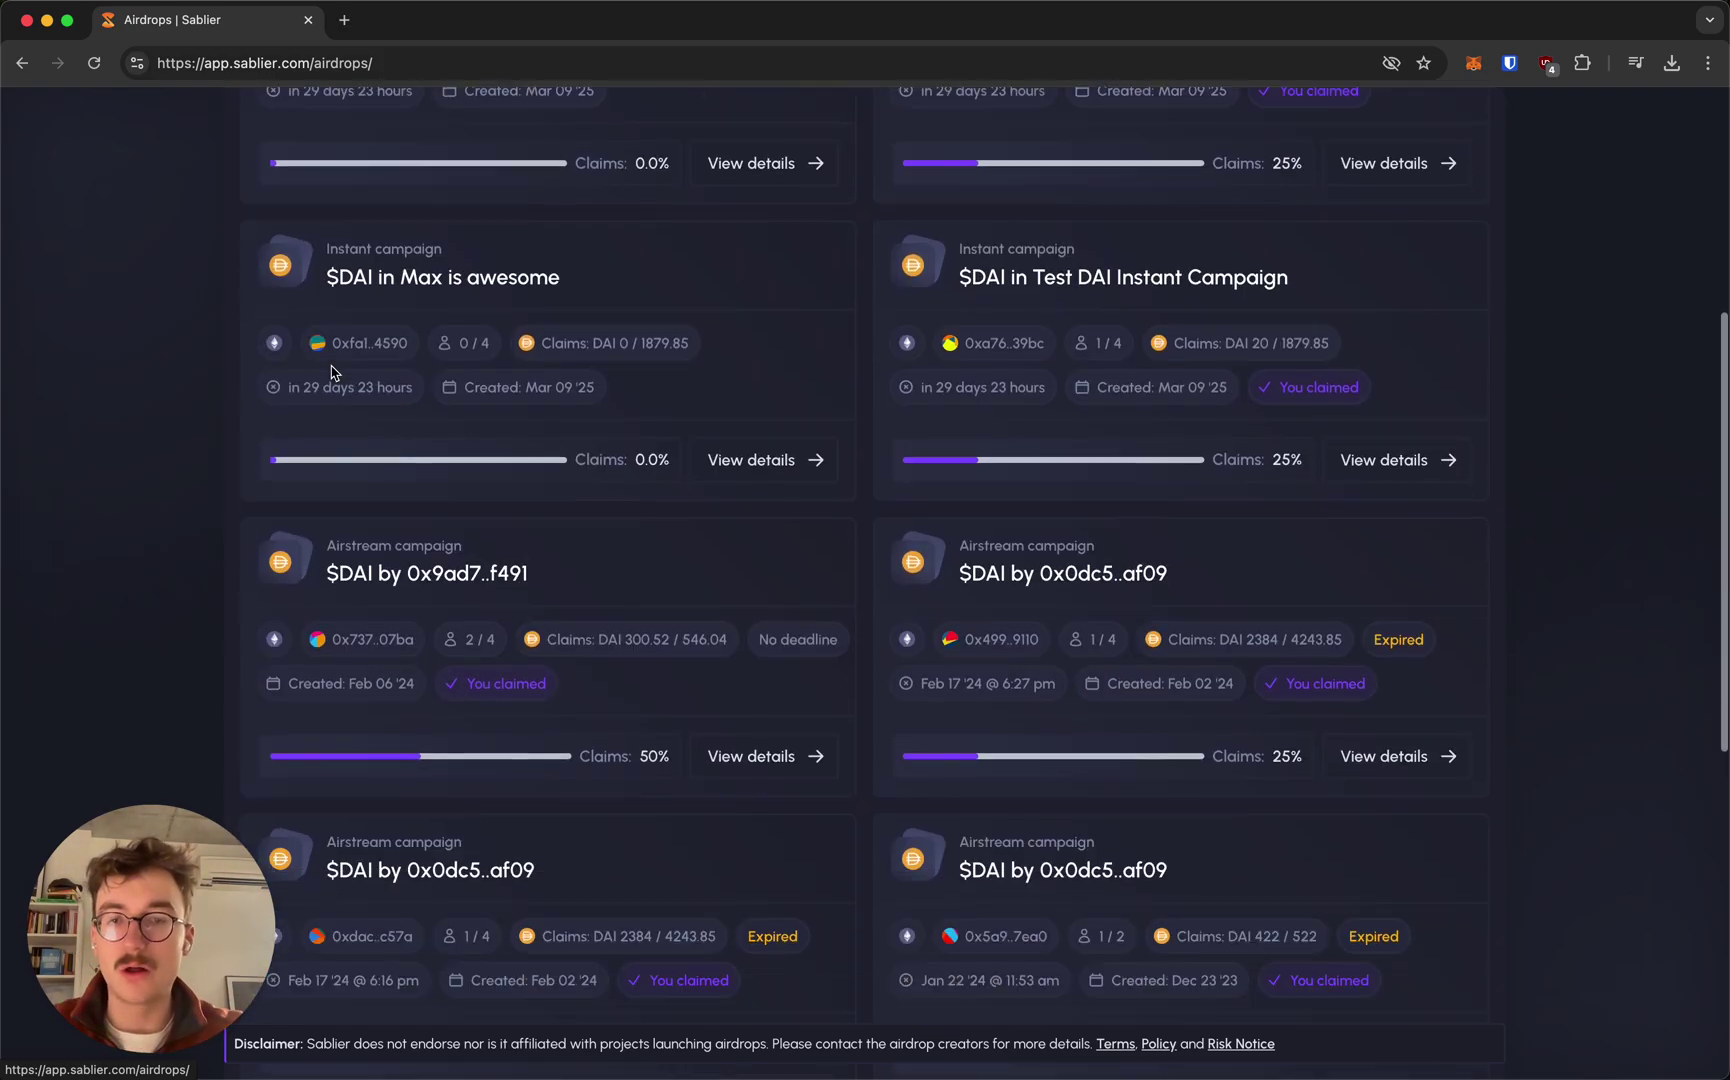
scroll(295, 360, "down", 2)
scroll(293, 367, "down", 5)
scroll(203, 300, "up", 4)
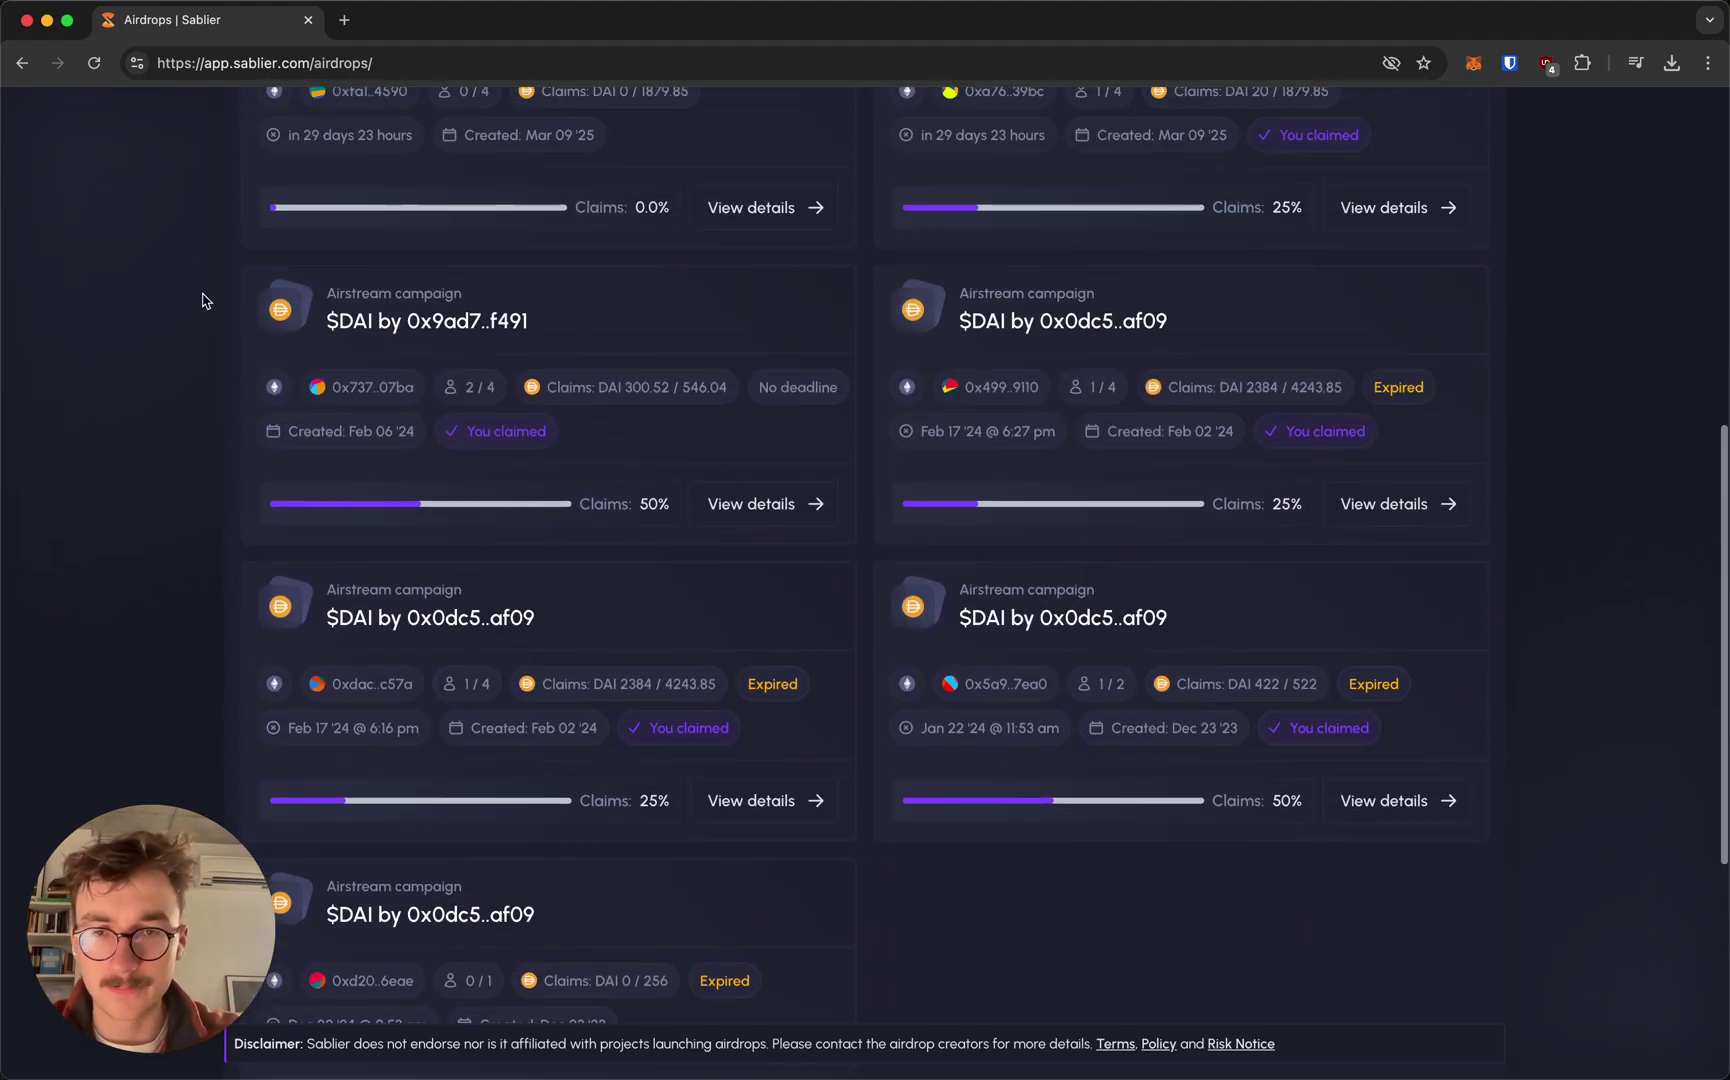
scroll(203, 300, "up", 3)
scroll(203, 300, "up", 5)
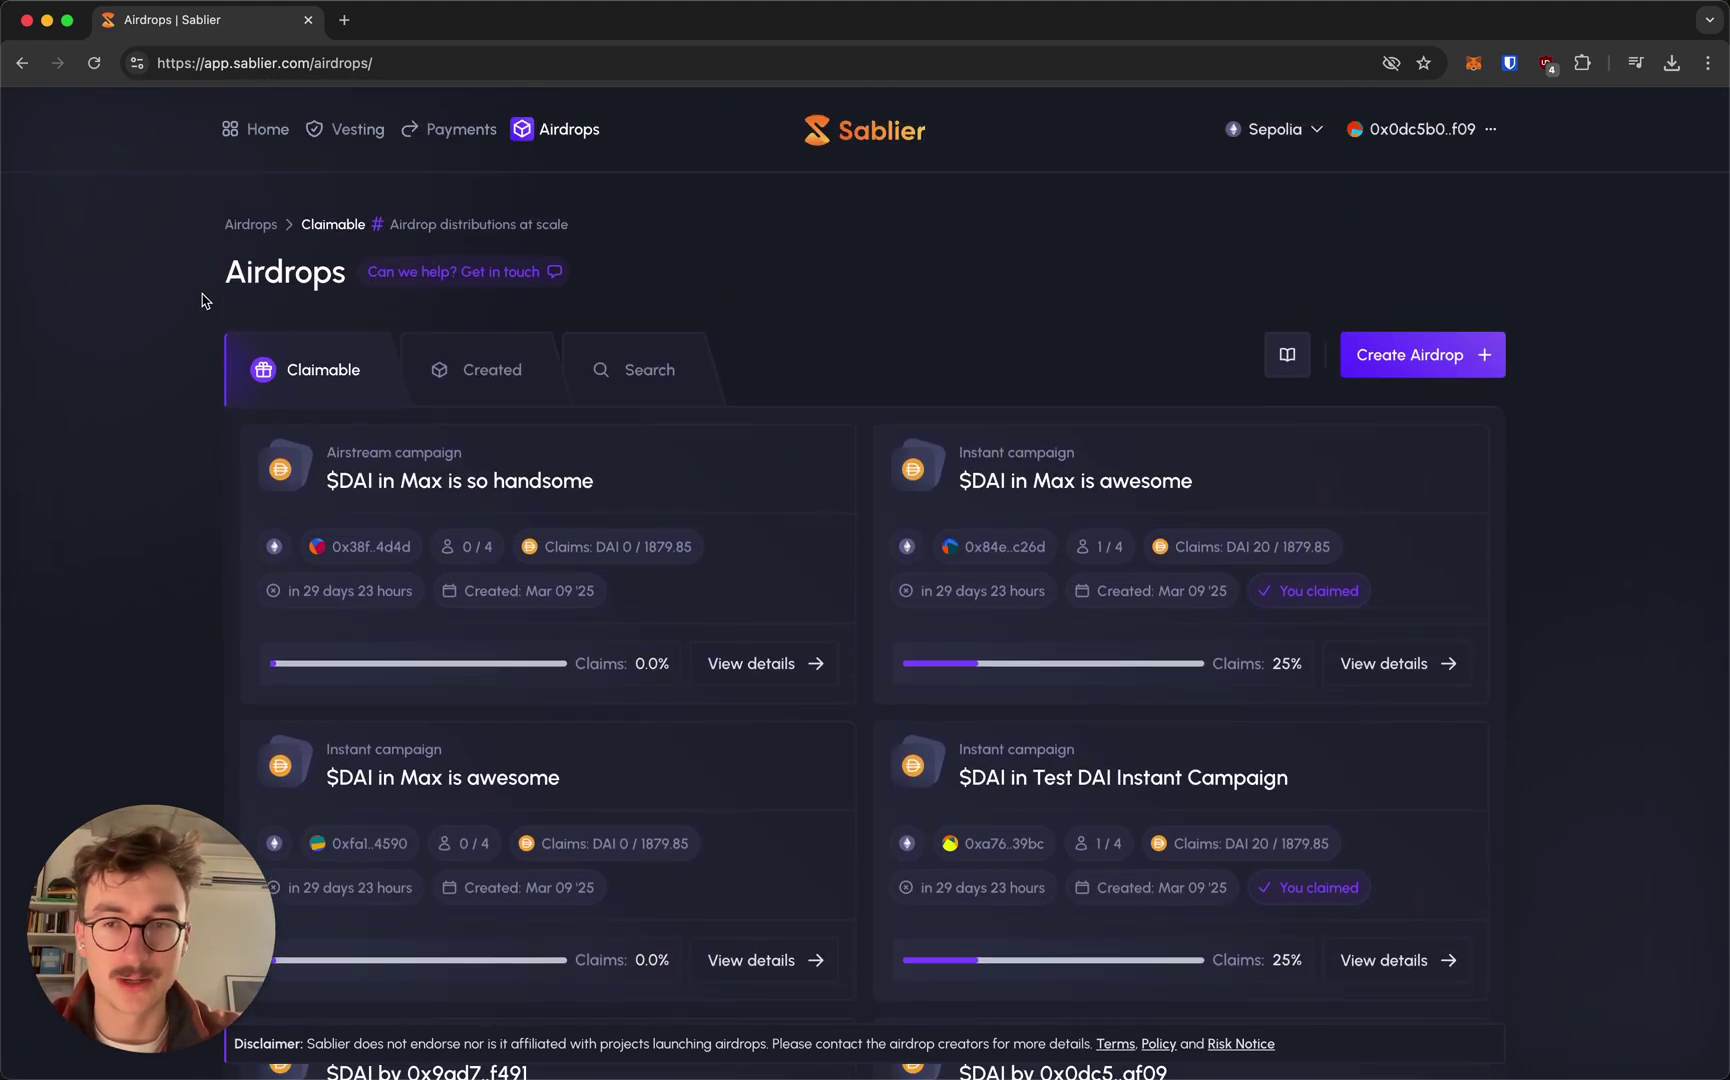
scroll(197, 328, "down", 1)
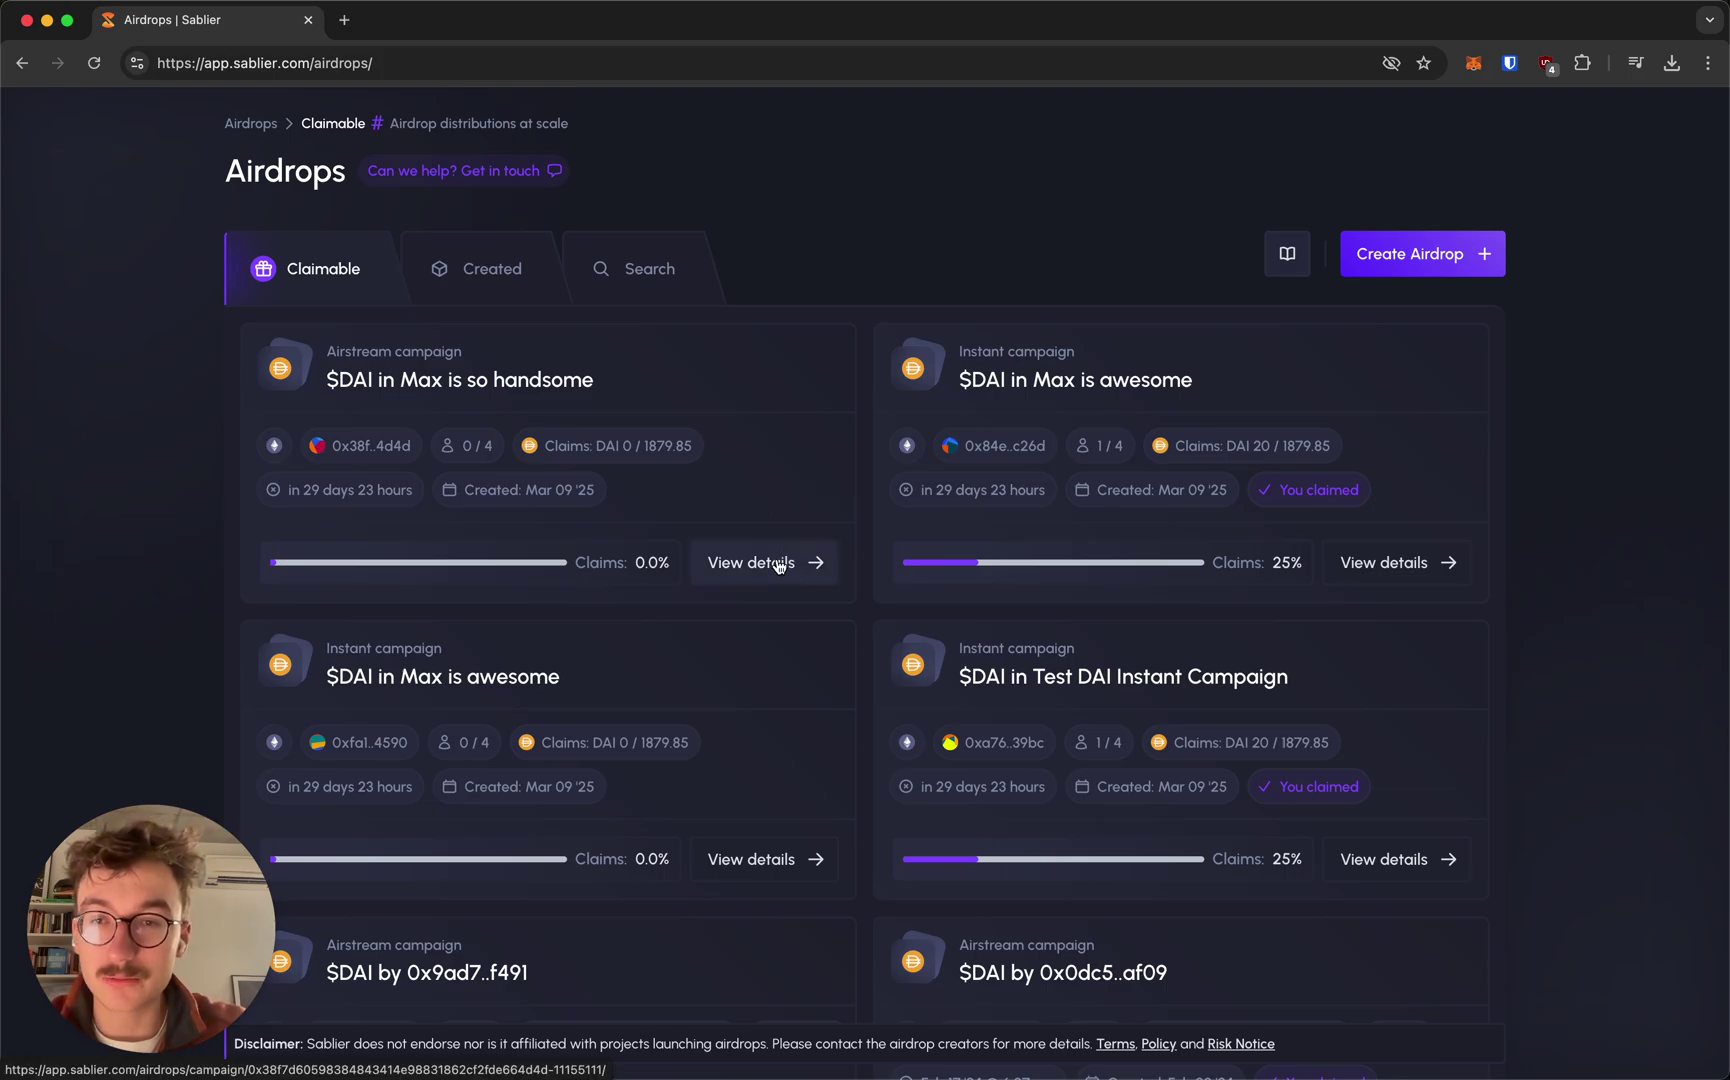
Open the '$DAI in Max is so handsome' campaign and review its distribution details.
left_click(783, 563)
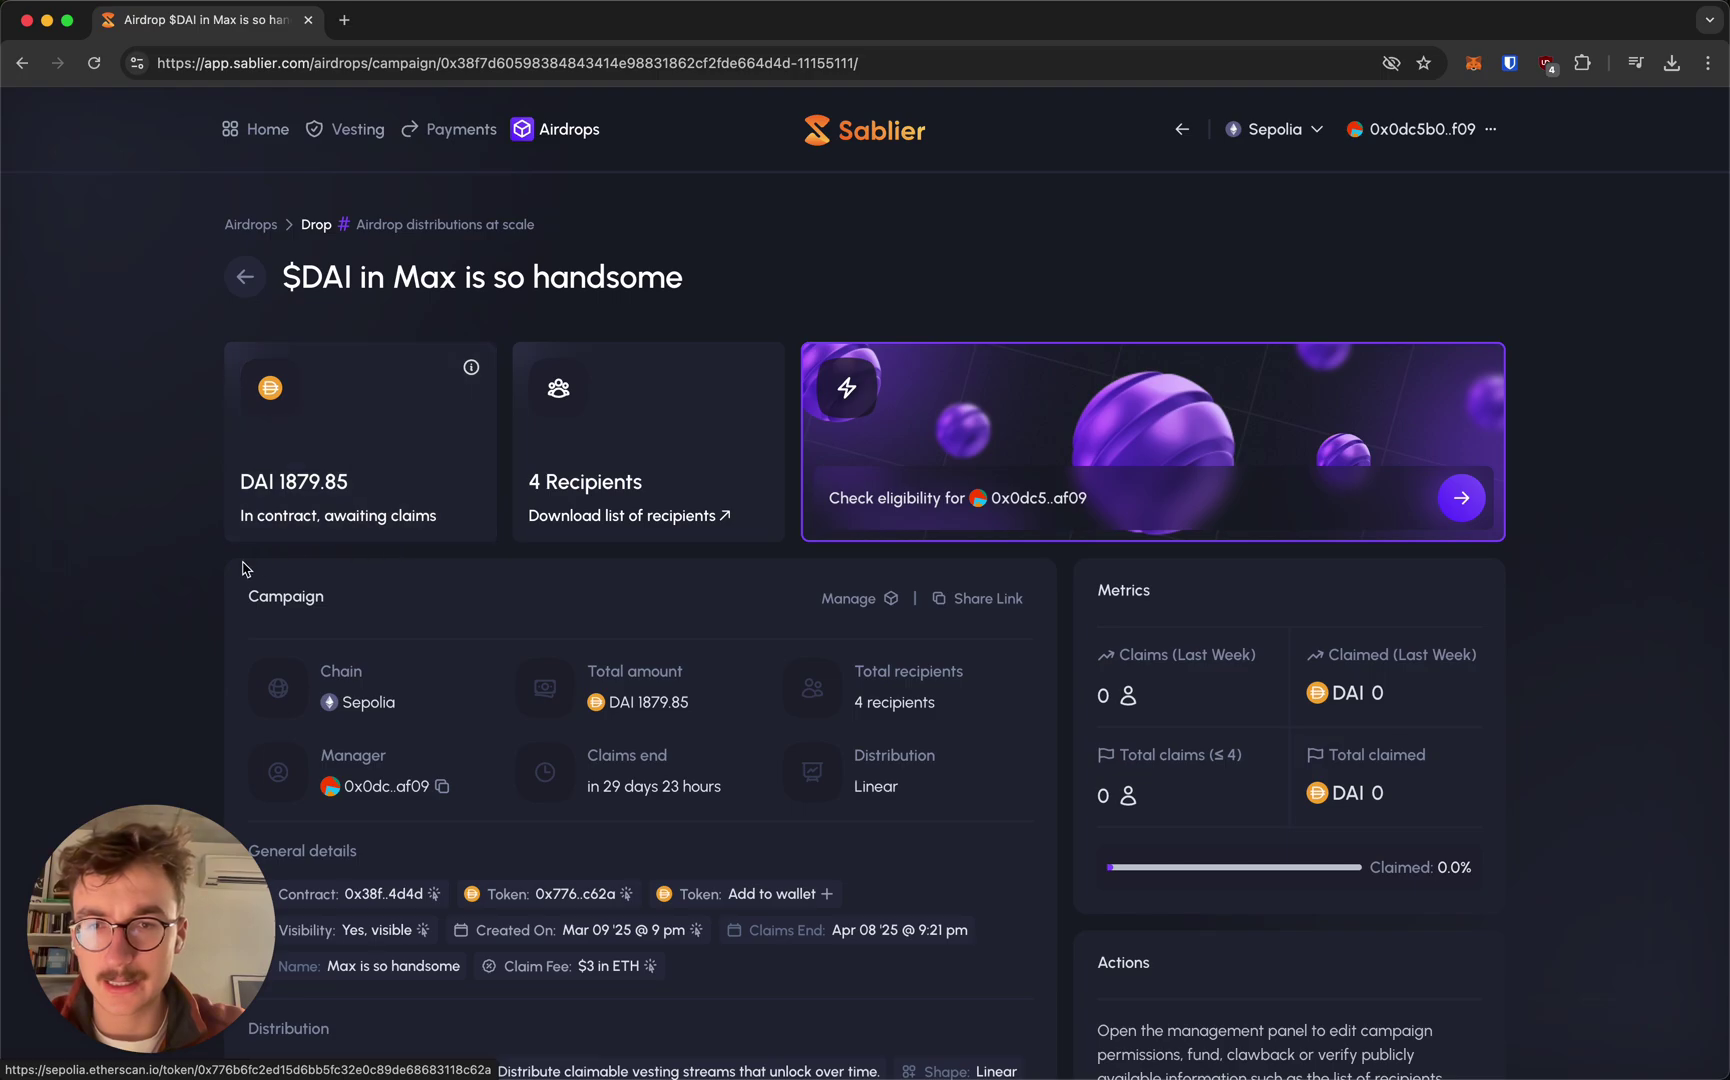
scroll(241, 573, "down", 3)
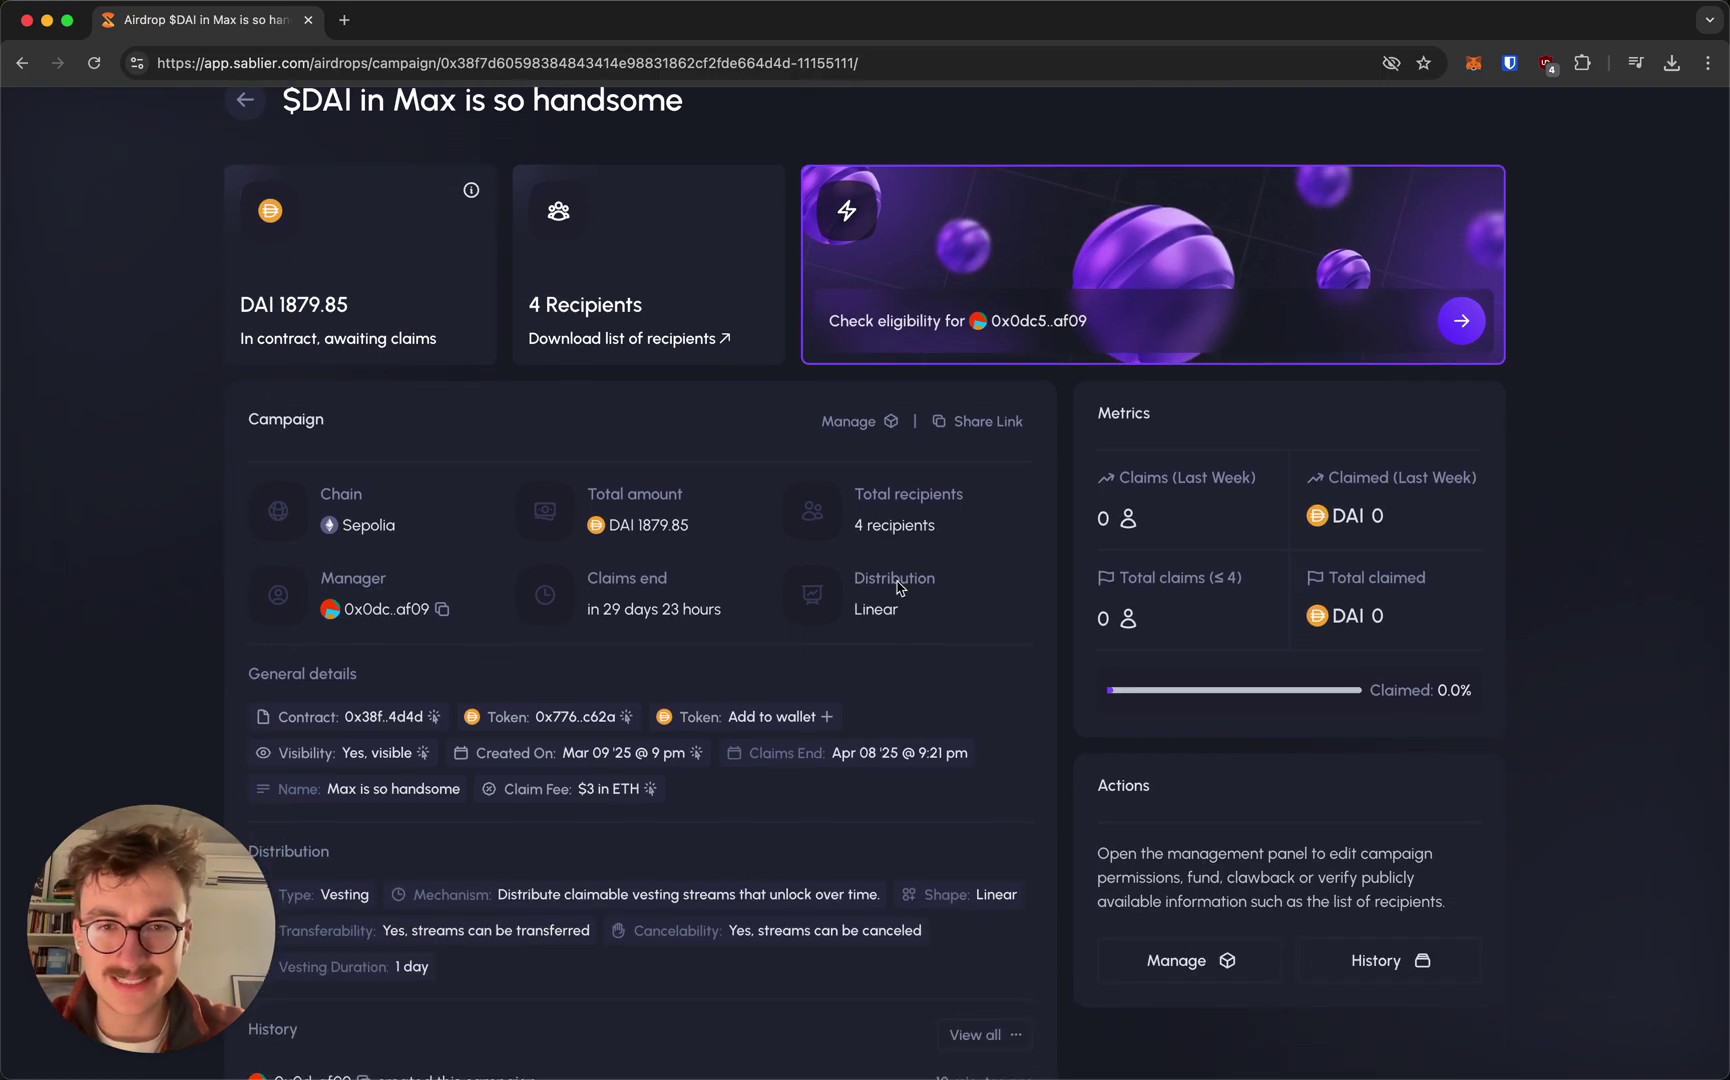
left_click_drag(866, 577, 921, 598)
left_click(921, 598)
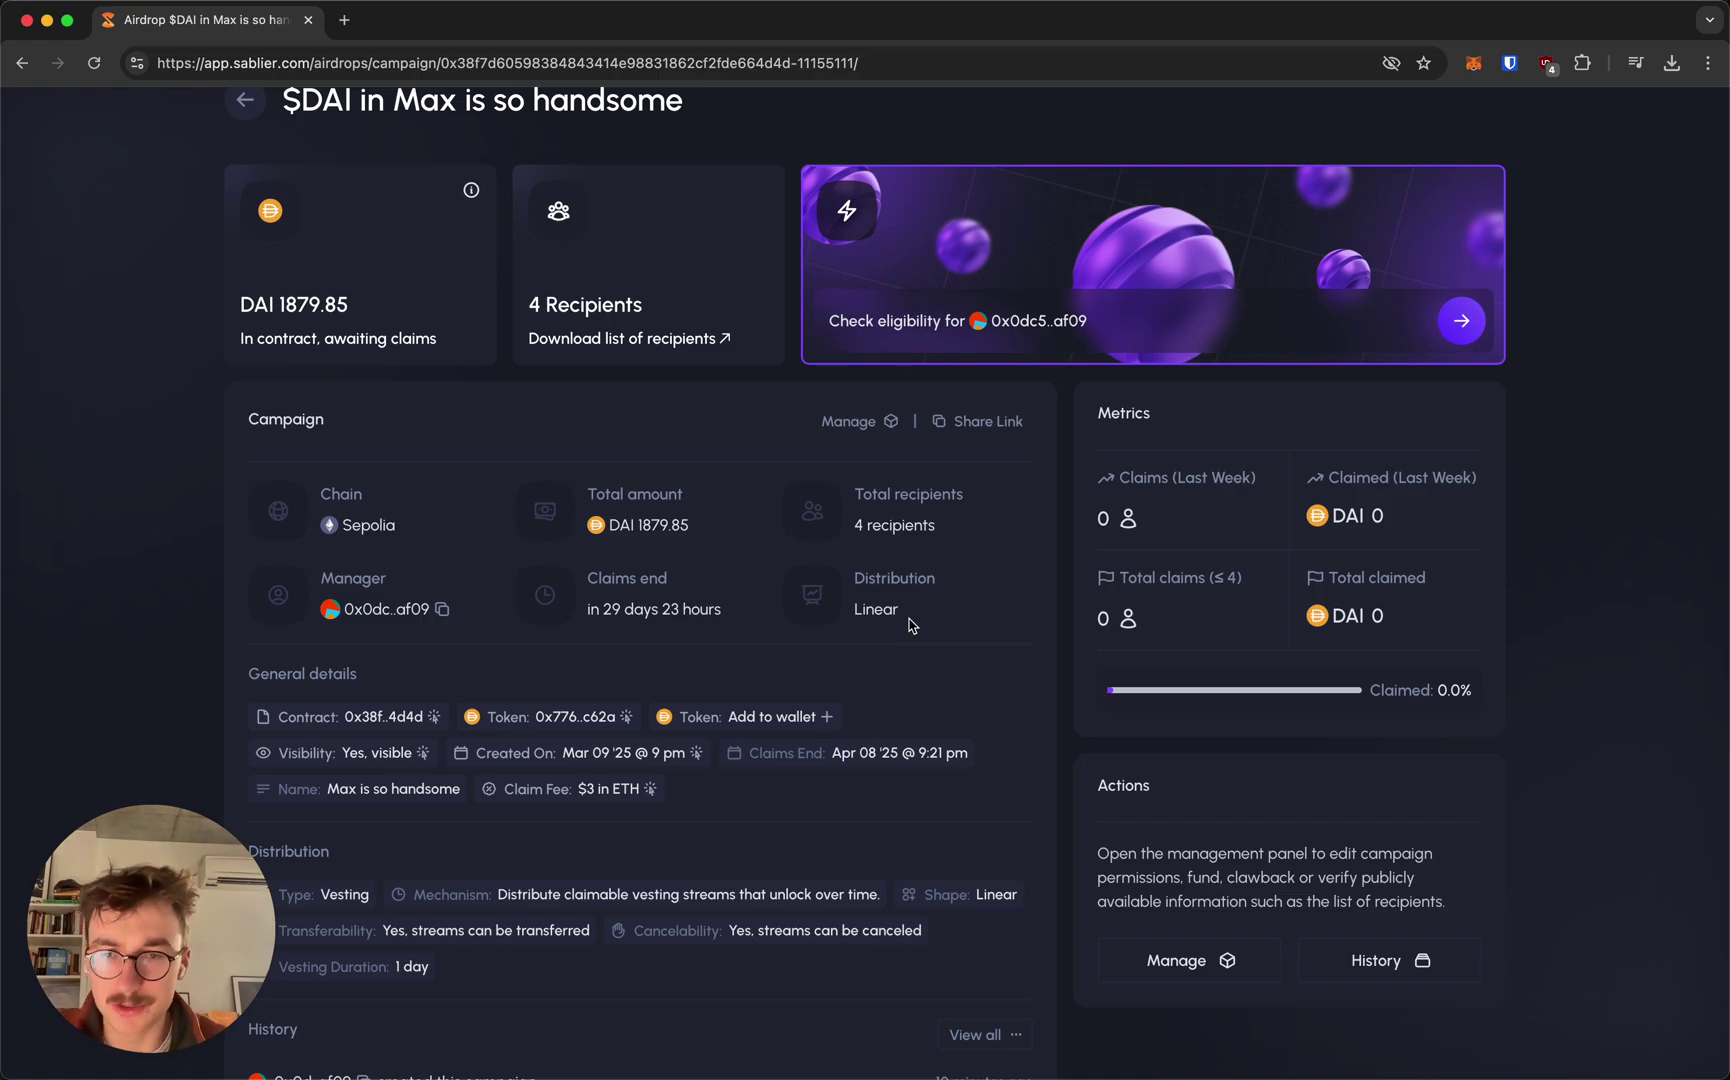
Review the campaign's one-day linear vesting duration and cancelability terms.
scroll(911, 626, "down", 1)
scroll(911, 626, "down", 4)
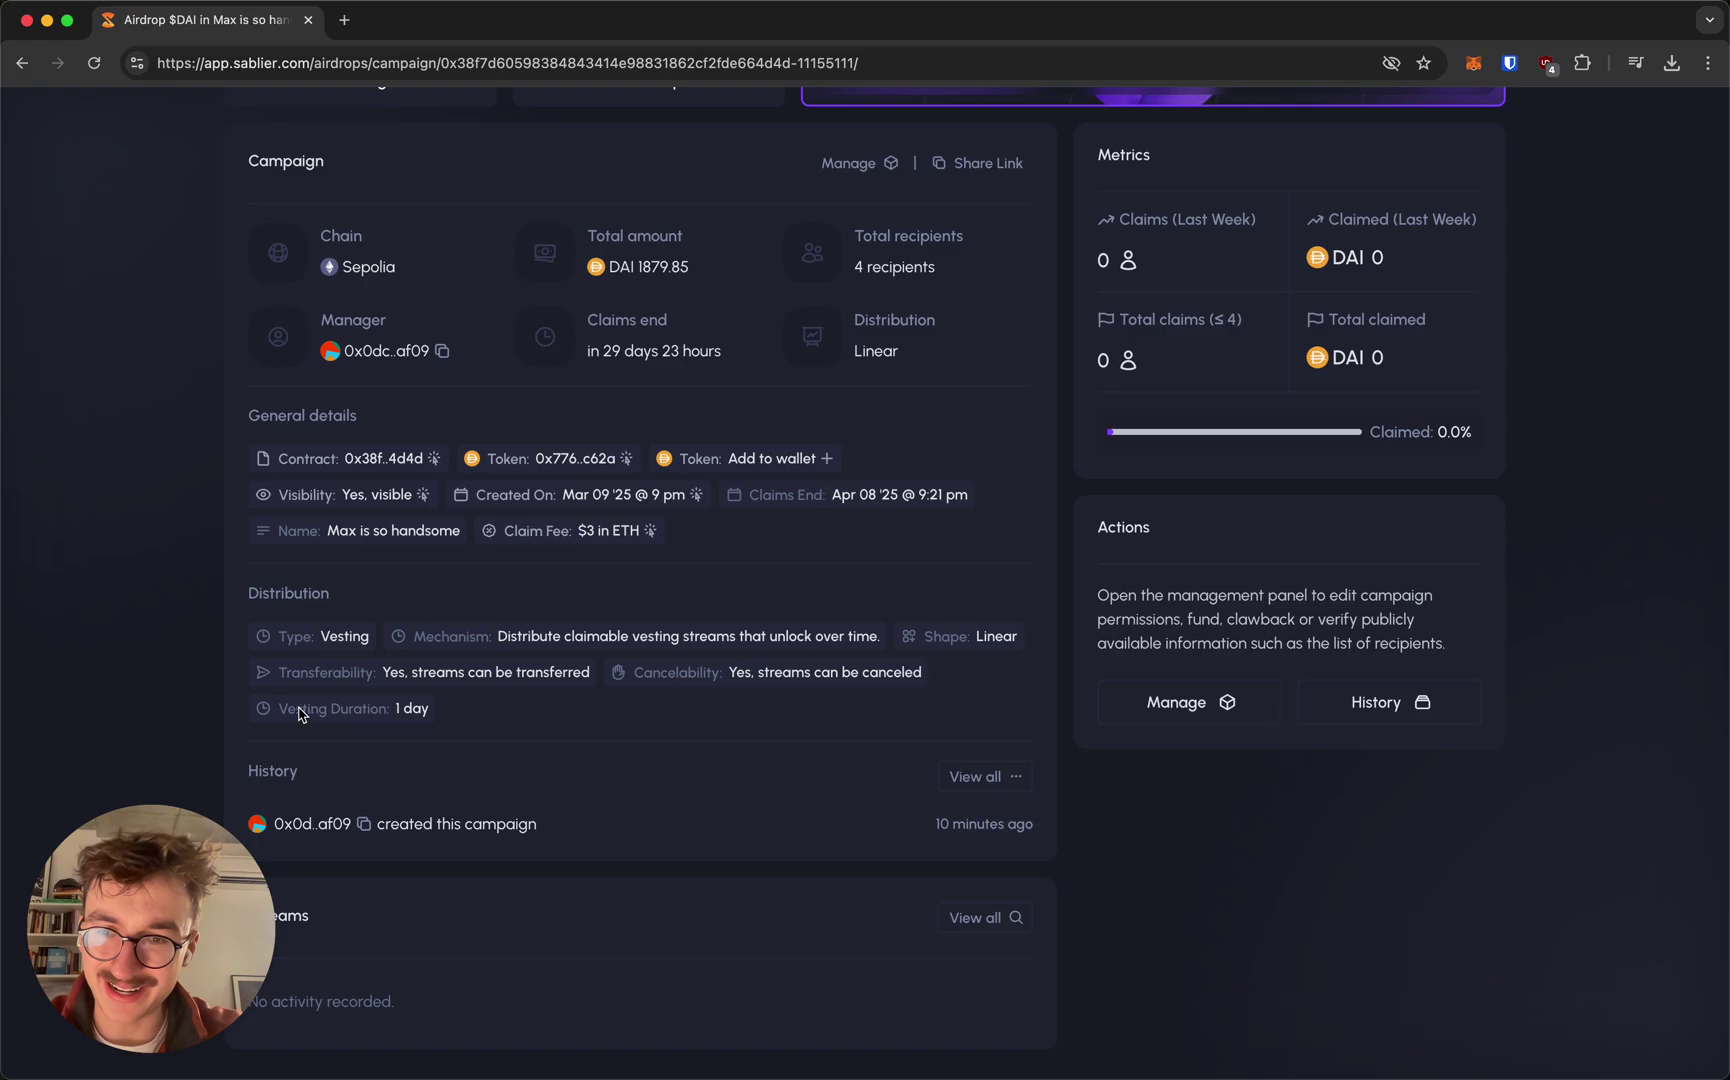
mouse_move(268, 708)
left_mouse_down()
mouse_move(458, 712)
mouse_move(295, 735)
left_mouse_up()
left_click(460, 712)
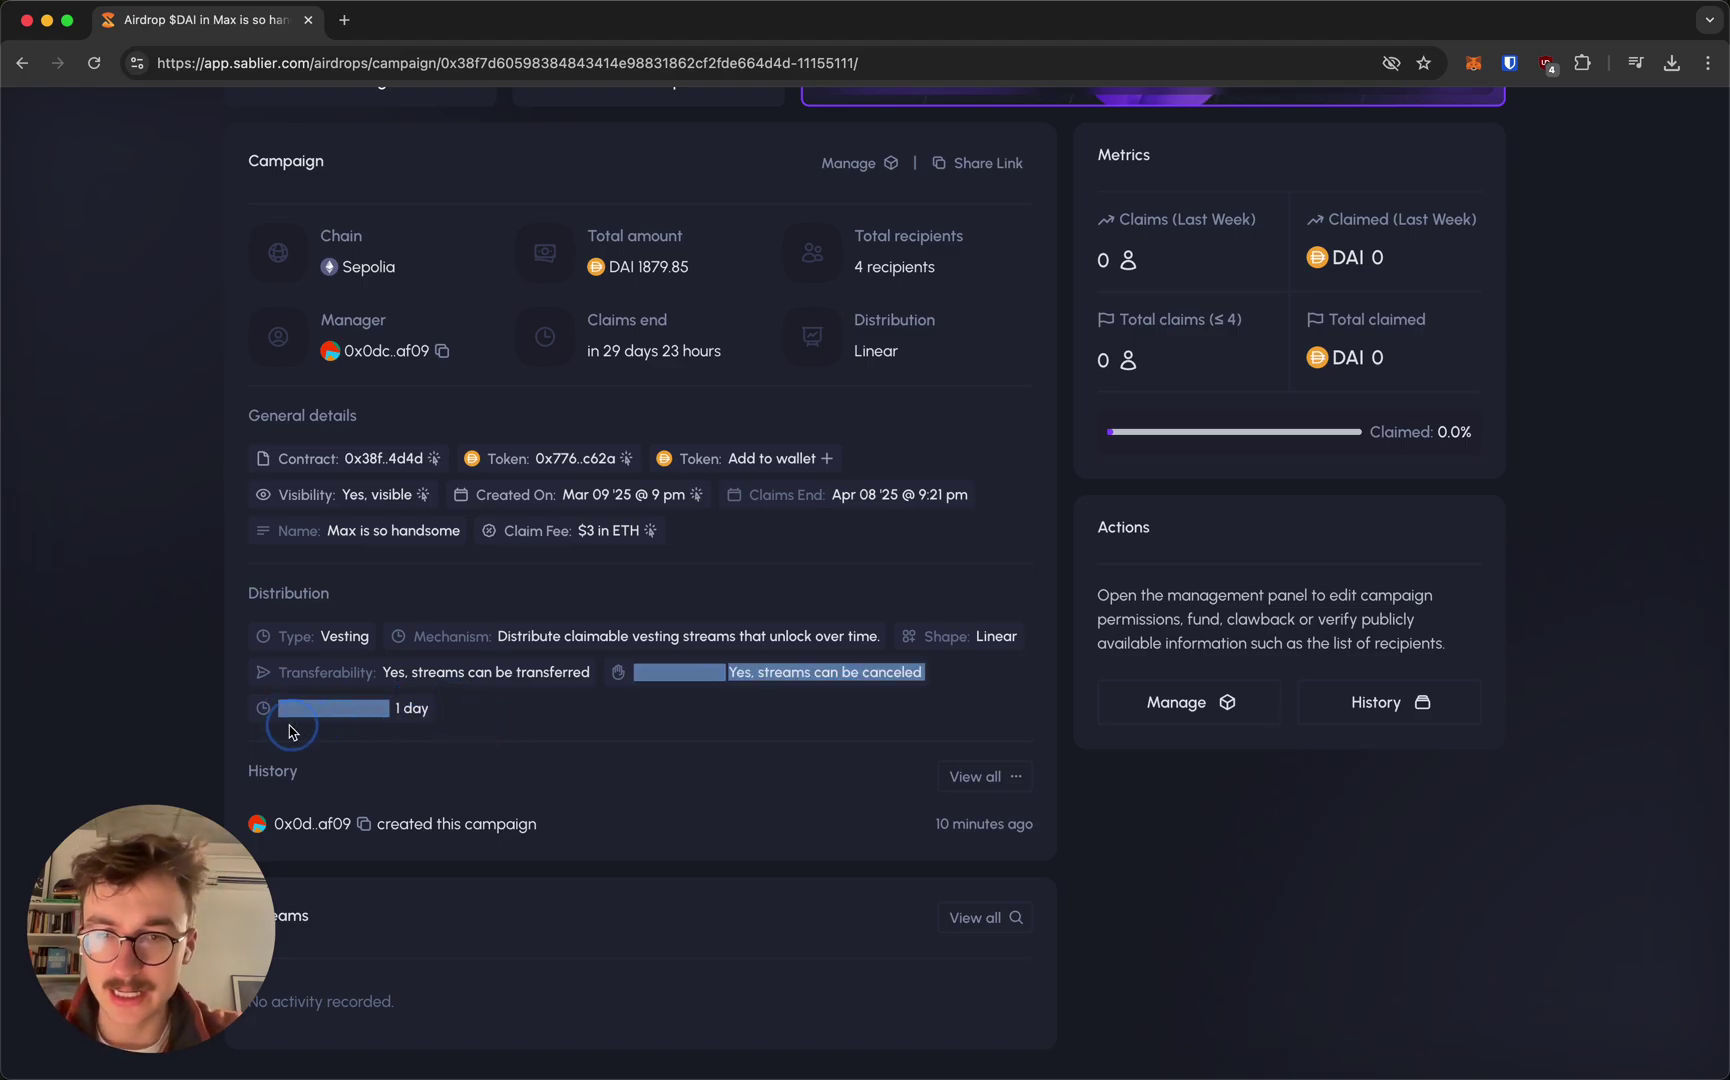
left_click(273, 728)
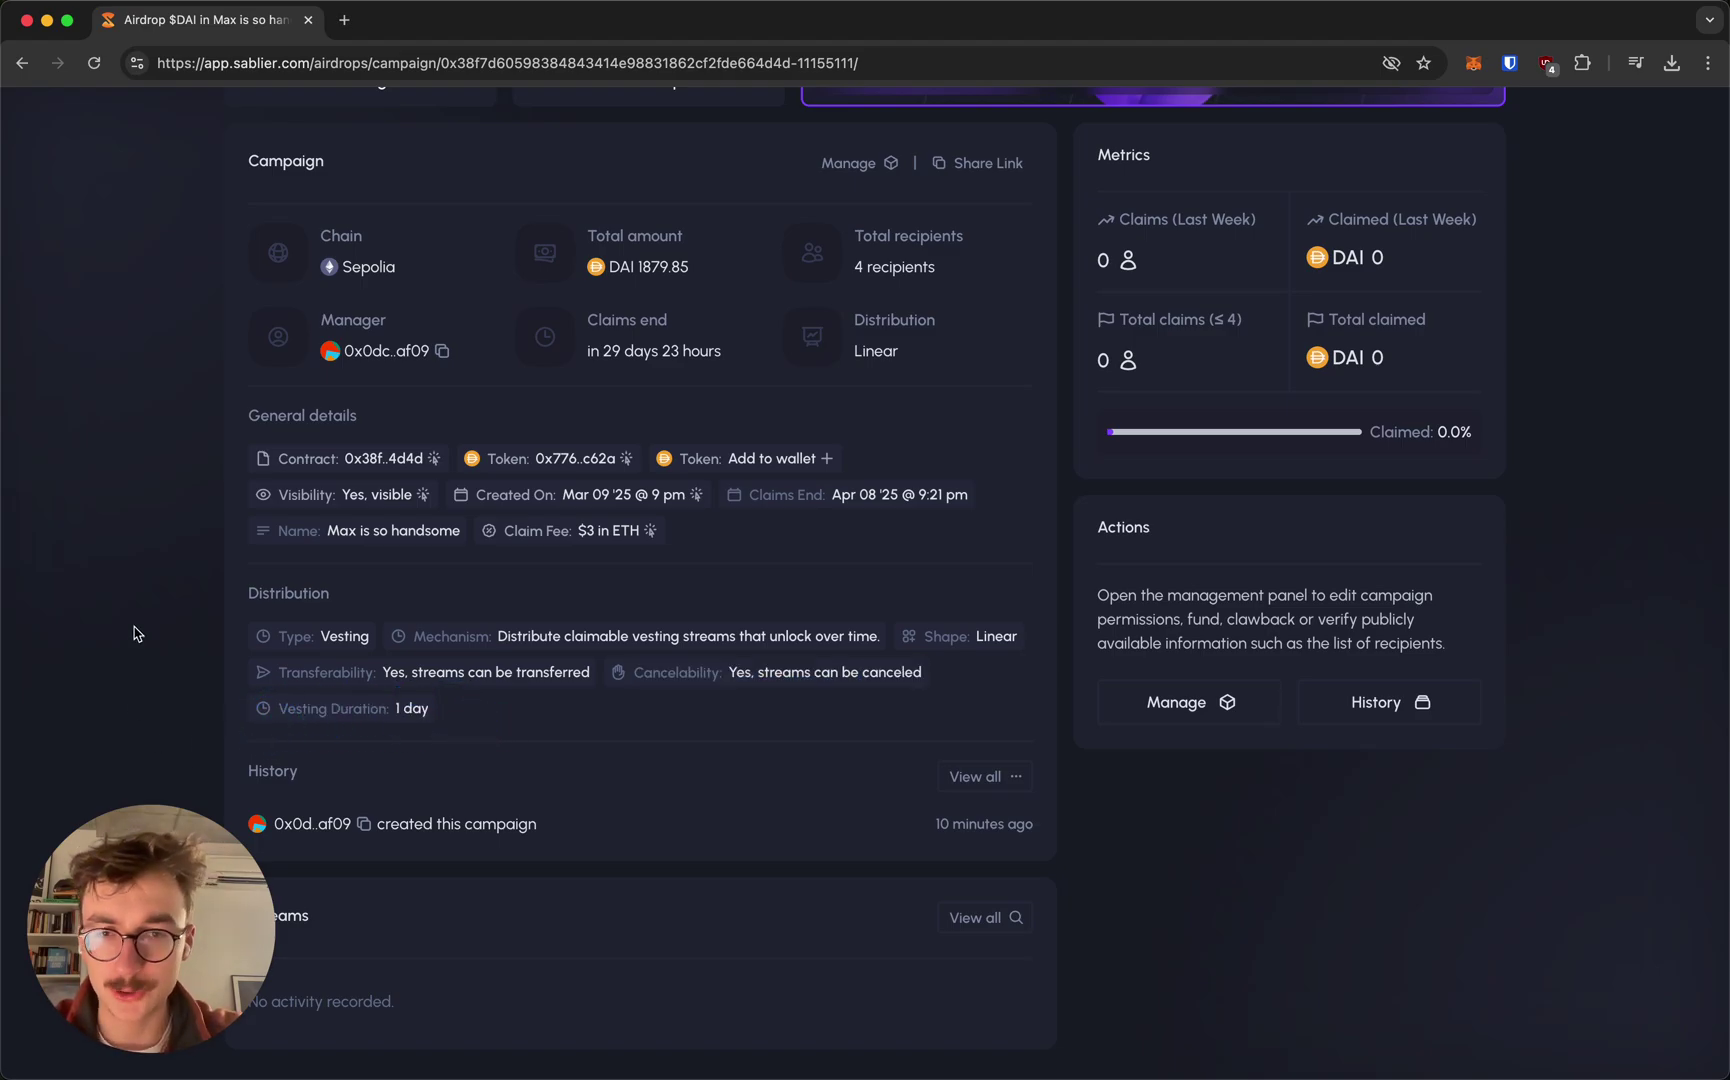
scroll(135, 630, "up", 5)
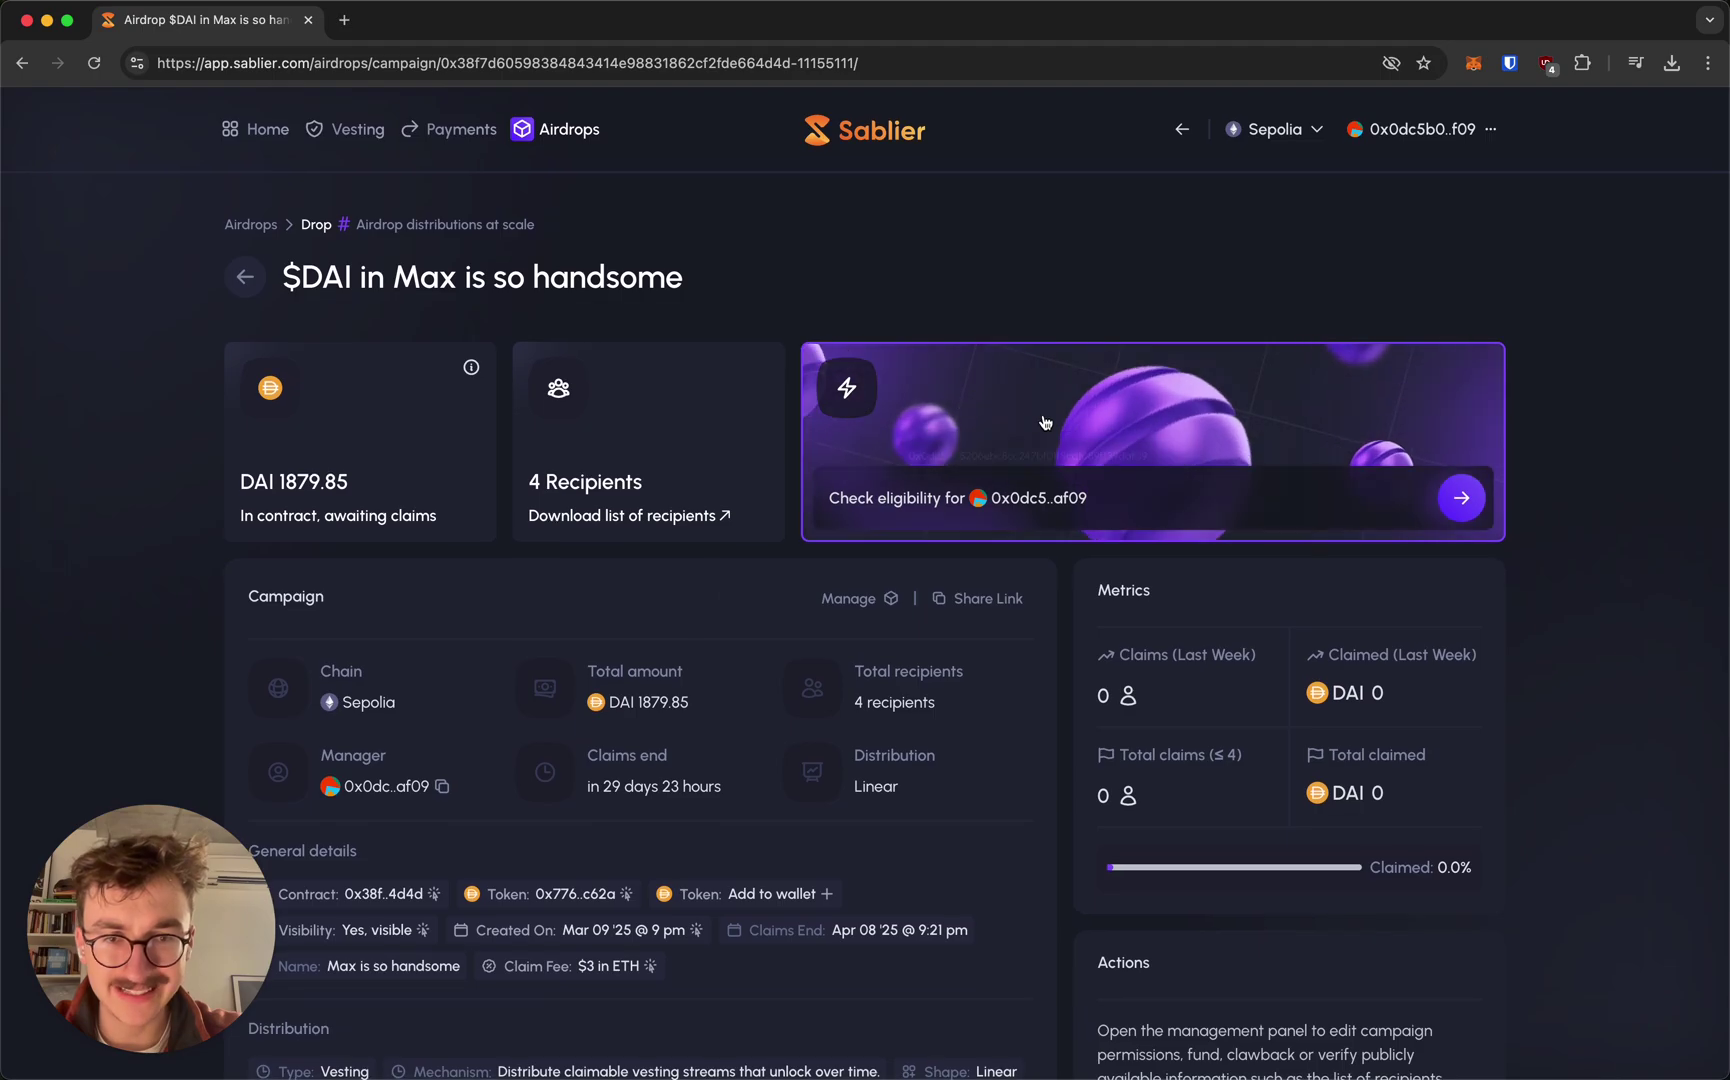
Open the claim panel, tick 'I'm not a robot', and solve the crosswalk image grid.
left_click(1025, 428)
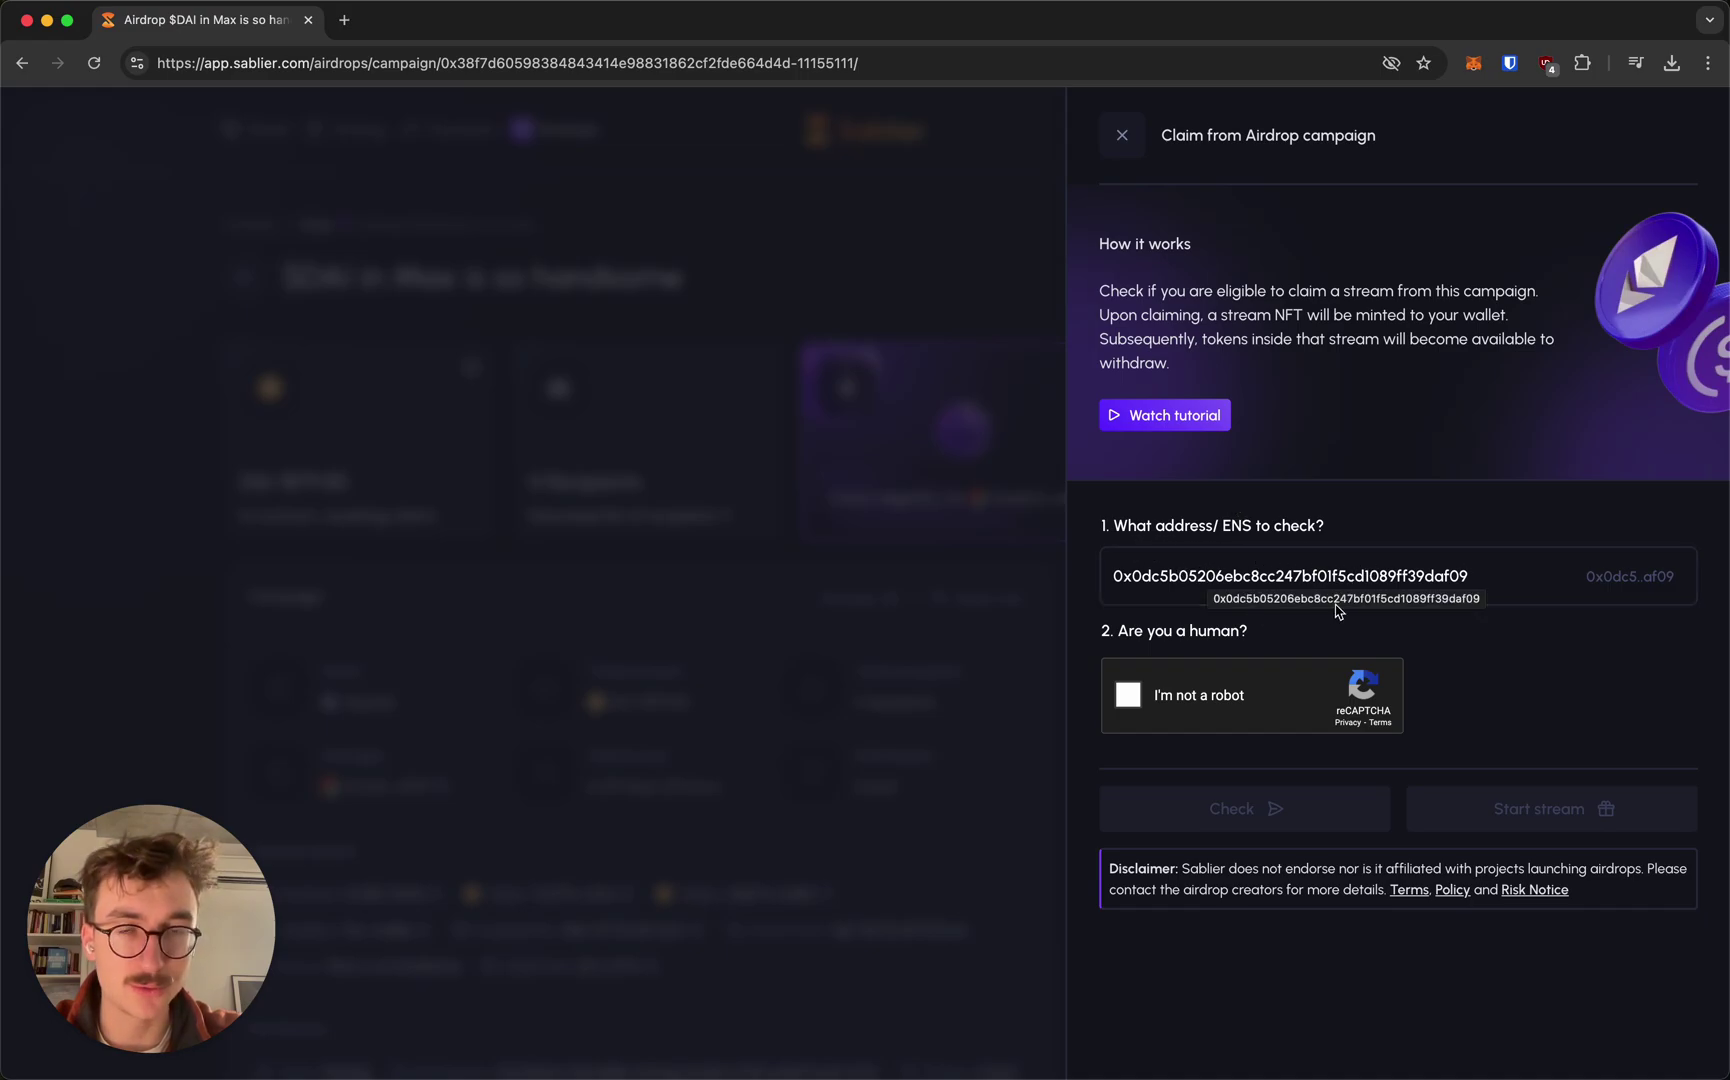
left_click(1126, 699)
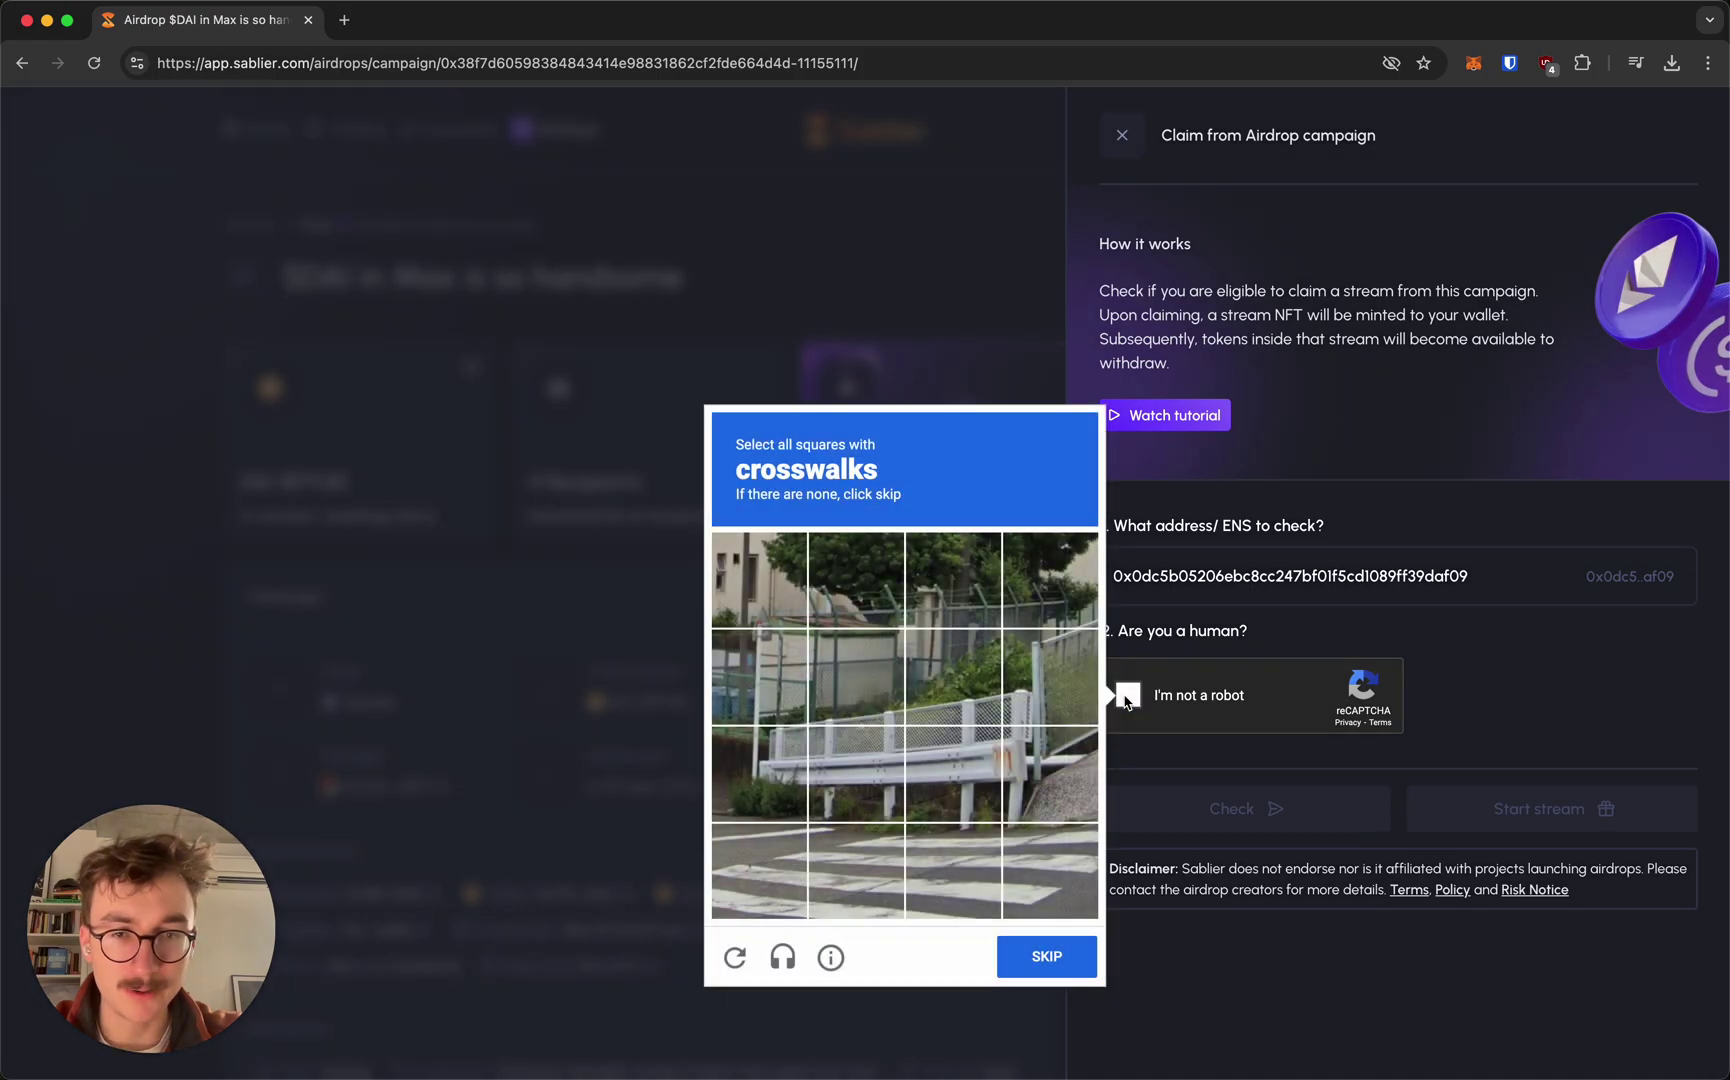
left_click(779, 890)
left_click(856, 872)
left_click(953, 872)
left_click(1050, 872)
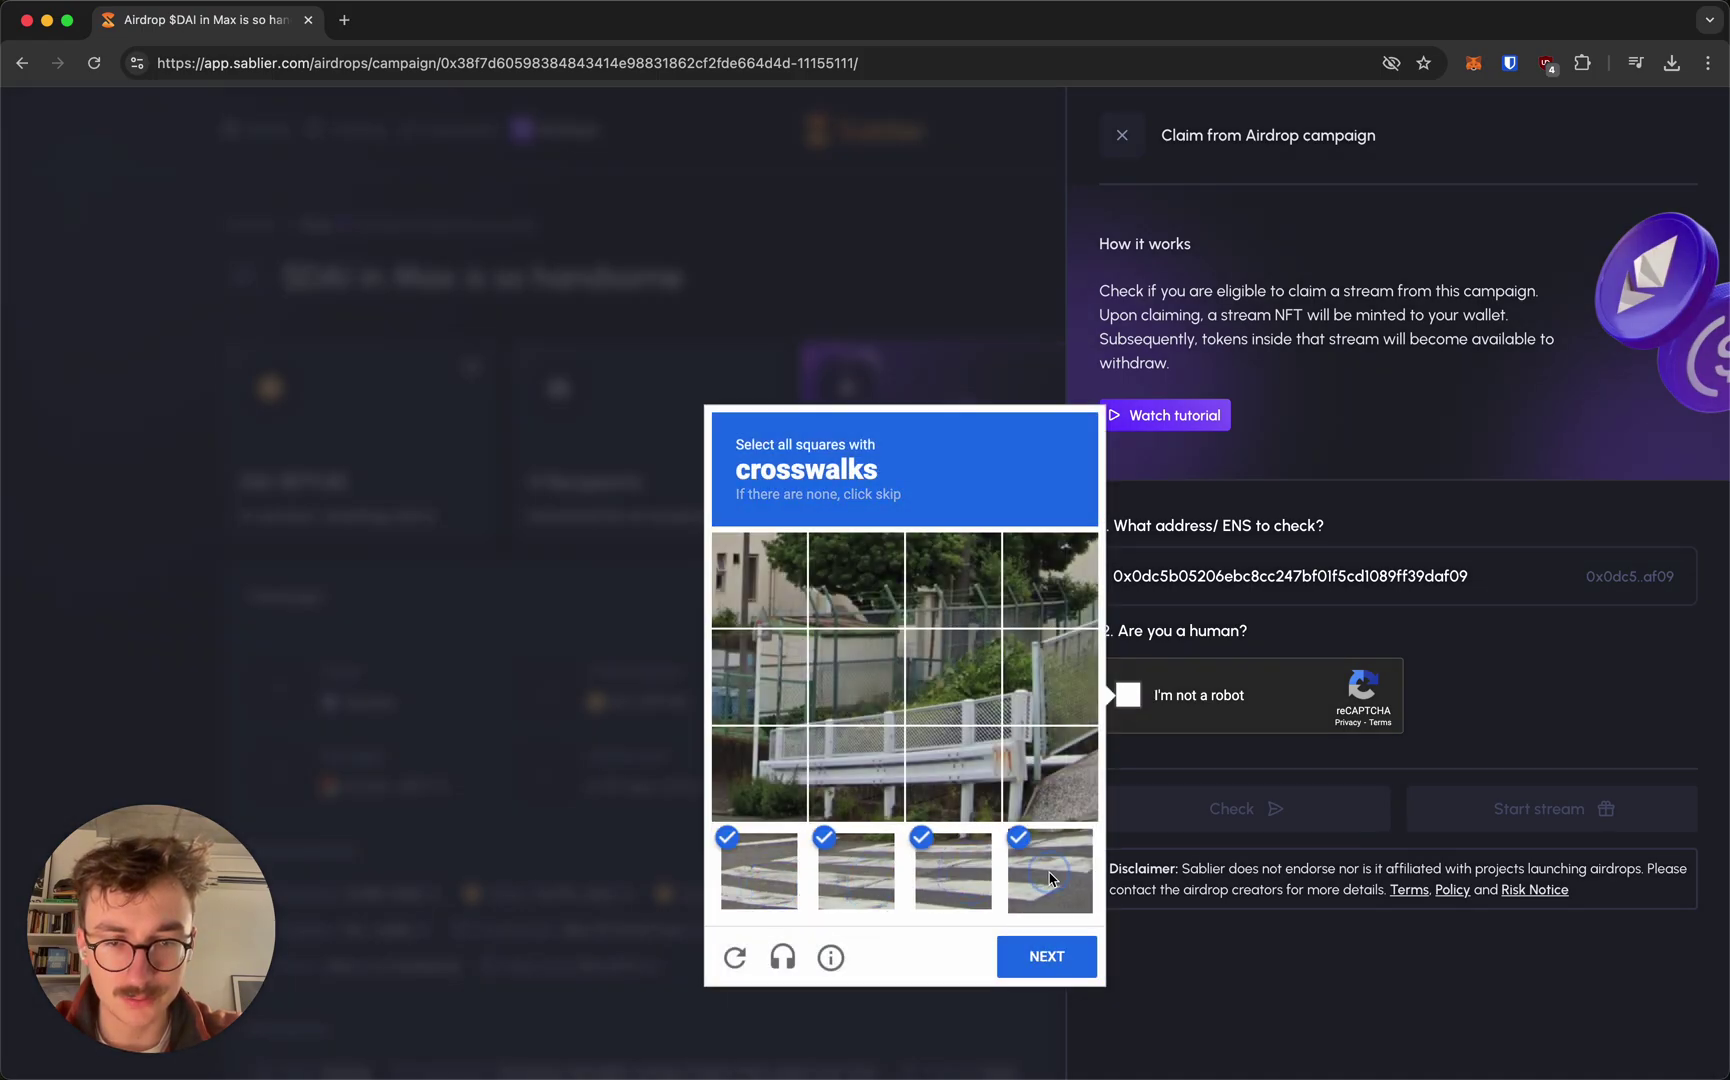
left_click(1054, 958)
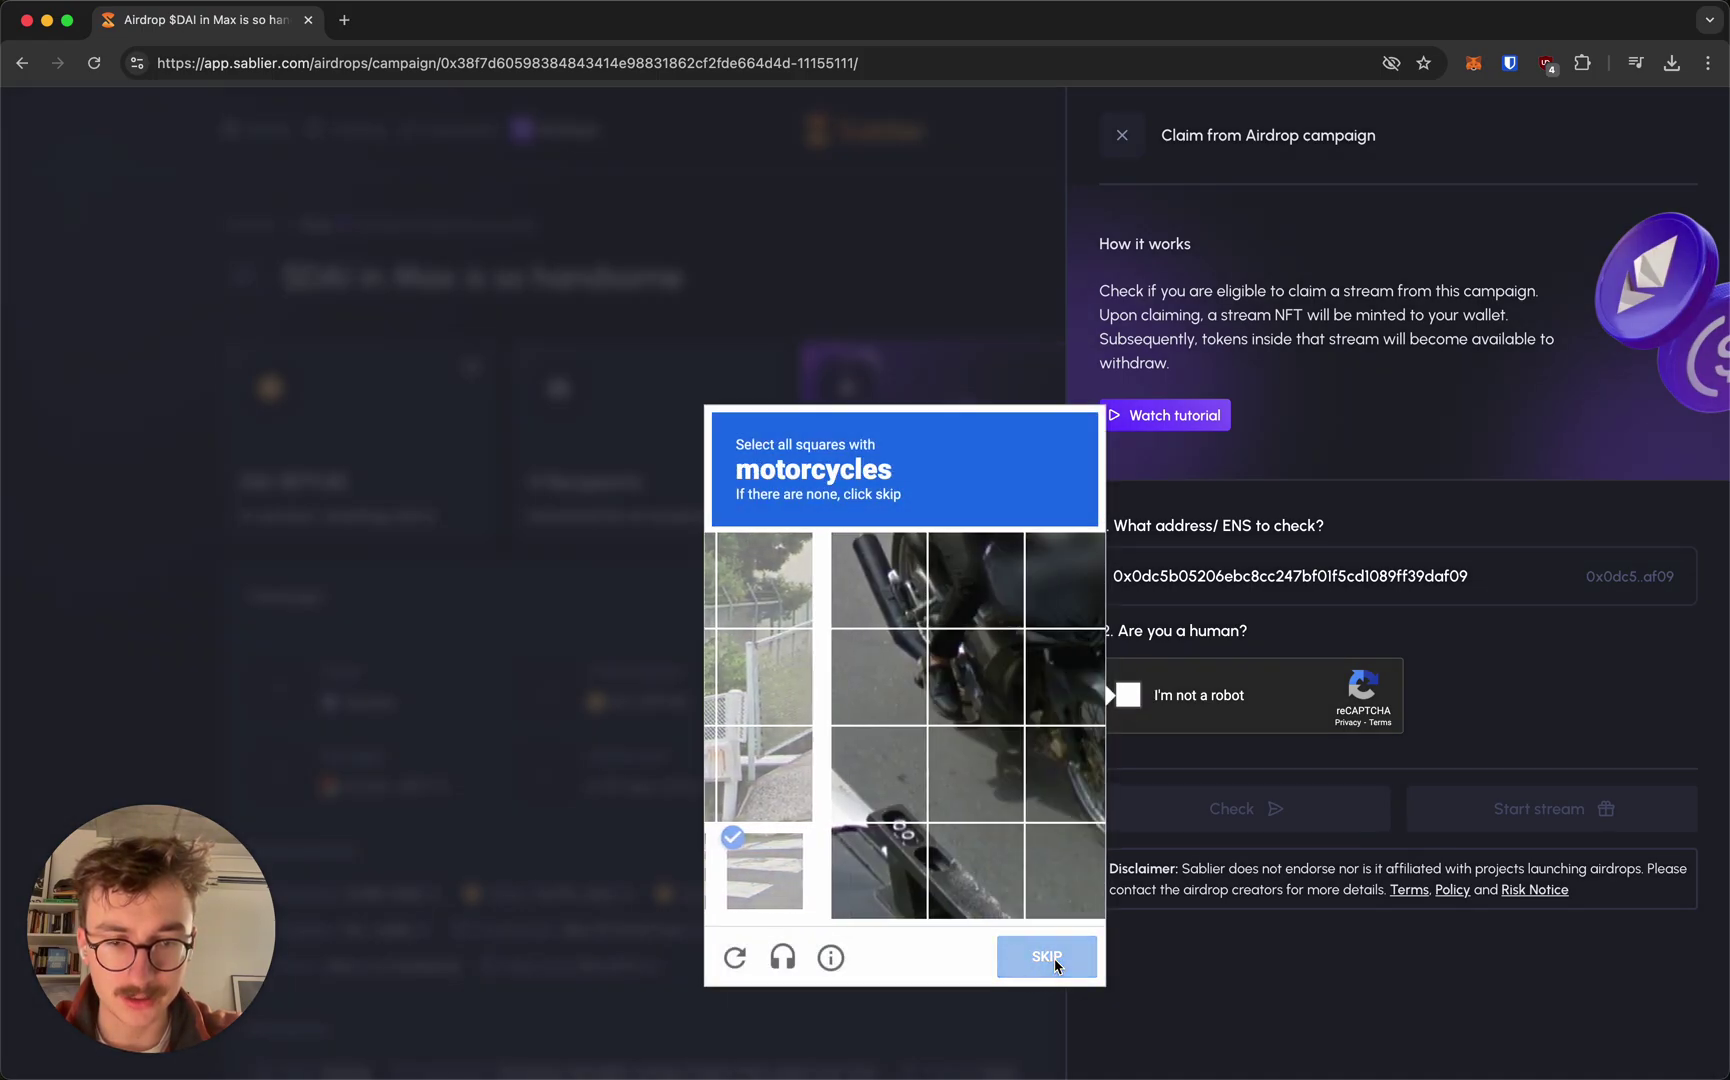
Mark all eight motorcycle tiles and verify to pass the reCAPTCHA.
left_click(1023, 790)
left_click(945, 780)
left_click(958, 680)
left_click(964, 600)
left_click(856, 580)
left_click(856, 676)
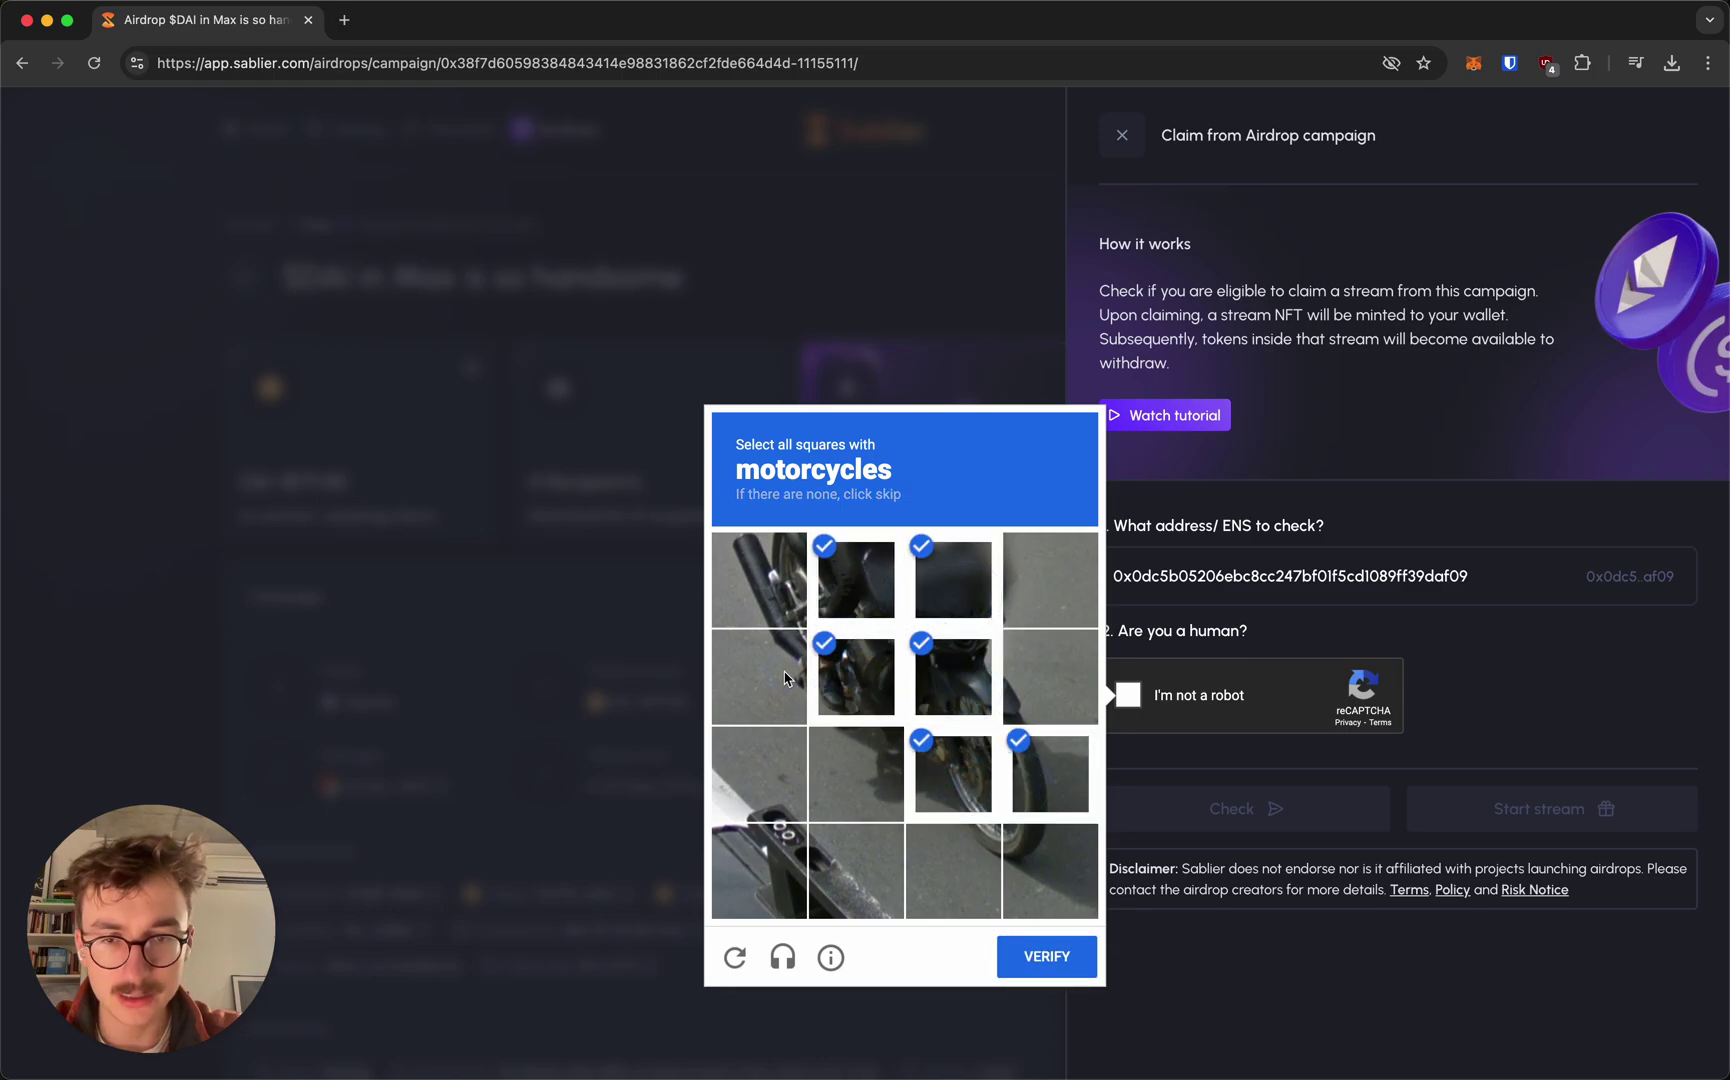
left_click(760, 676)
left_click(760, 580)
left_click(1043, 957)
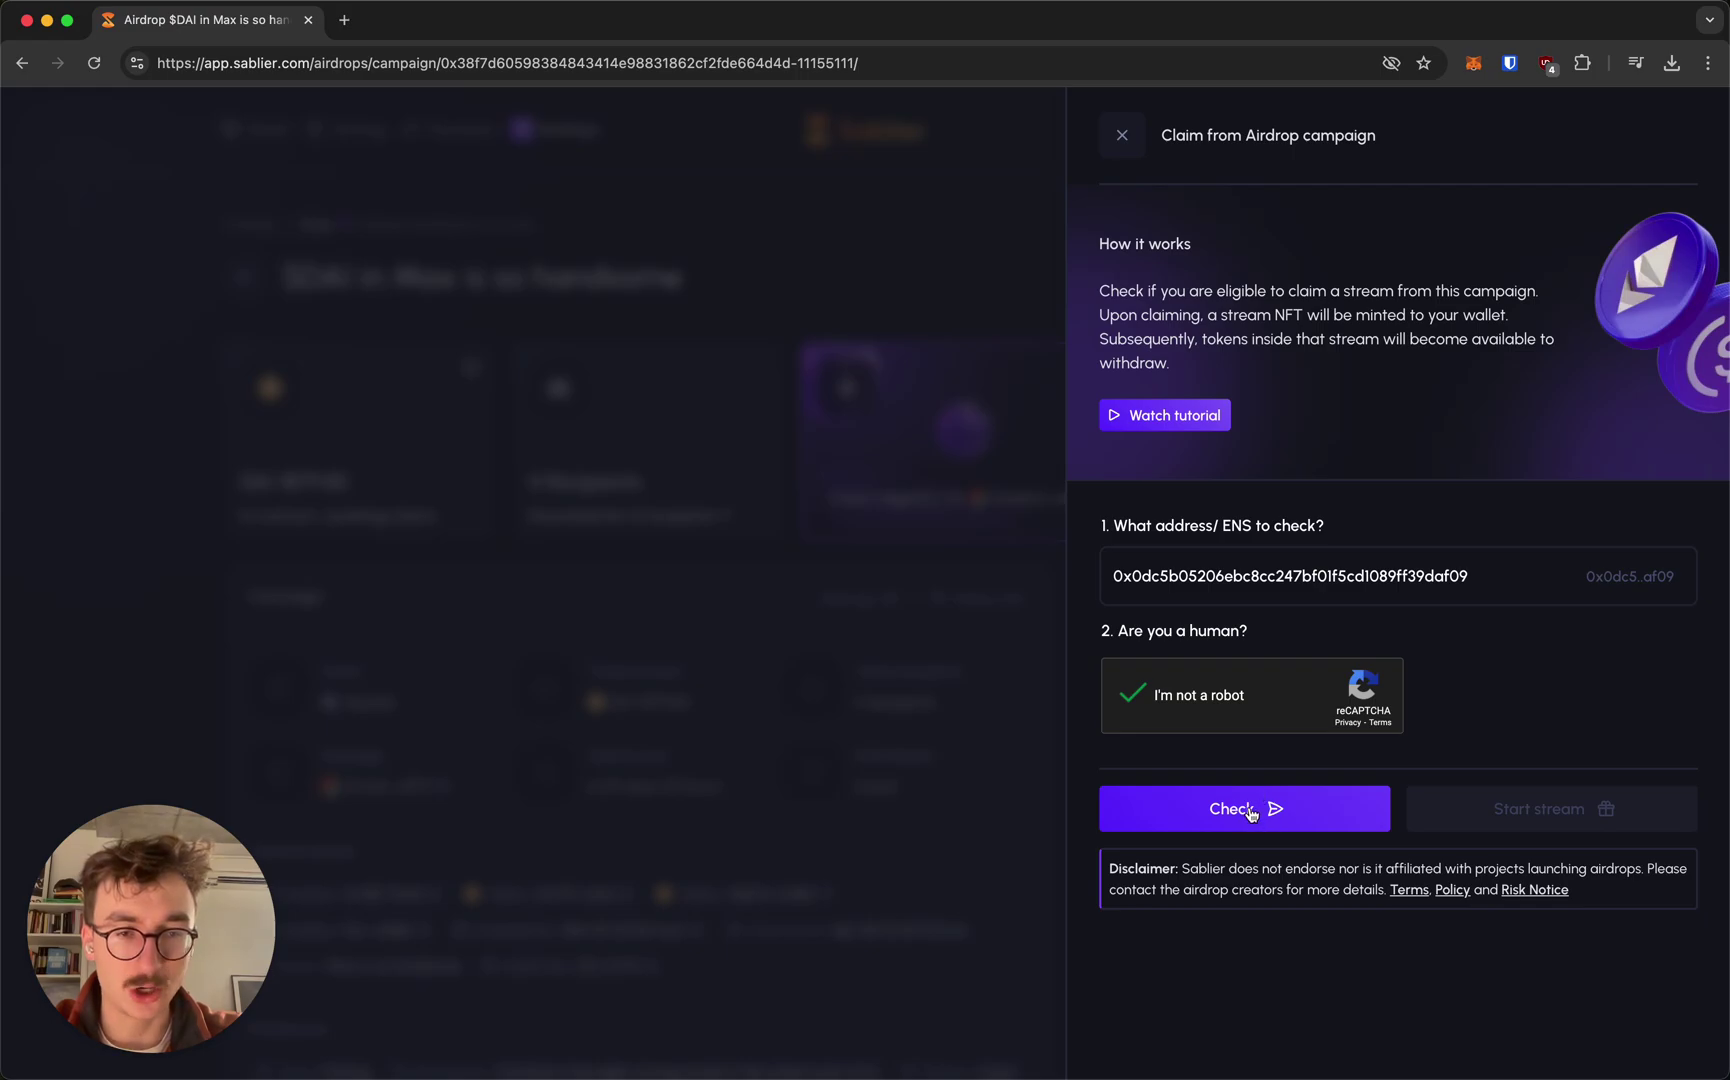
Confirm eligibility for 20 DAI, review the claim fee, and start the stream claim.
left_click(1275, 805)
scroll(1253, 817, "down", 2)
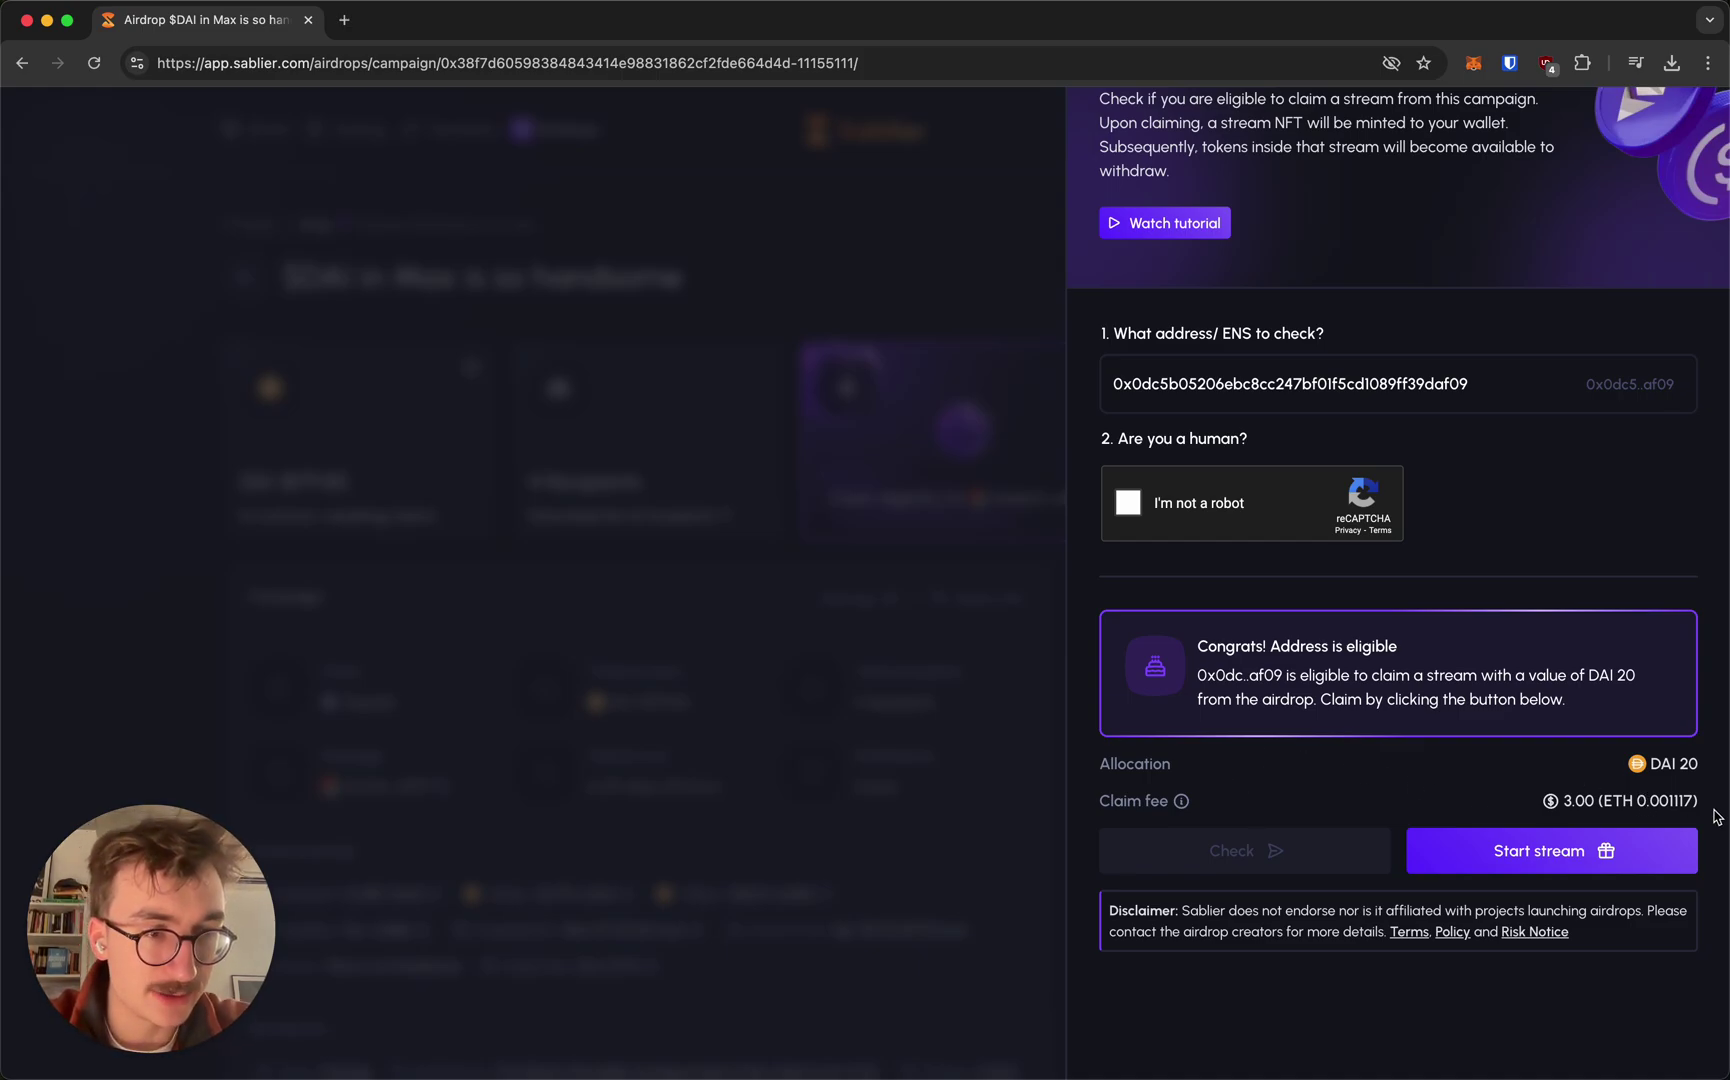
left_click_drag(1705, 808, 1560, 803)
left_click(1537, 773)
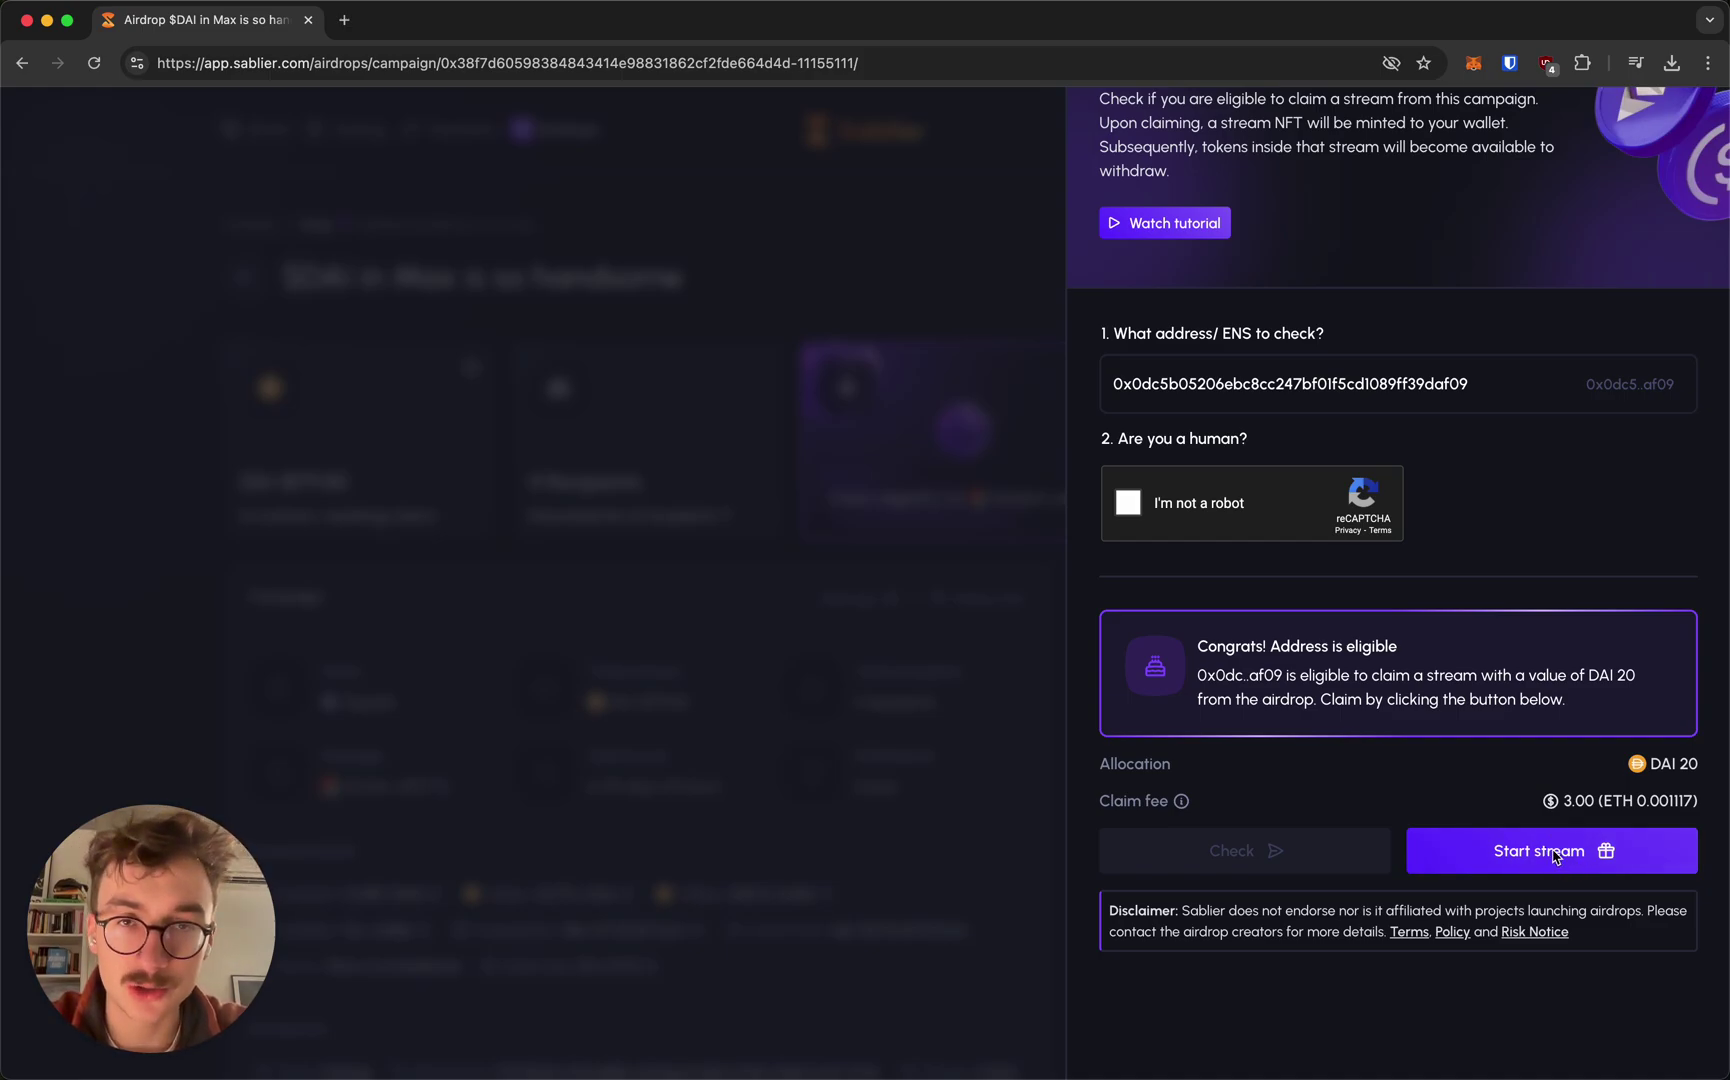
left_click(1555, 856)
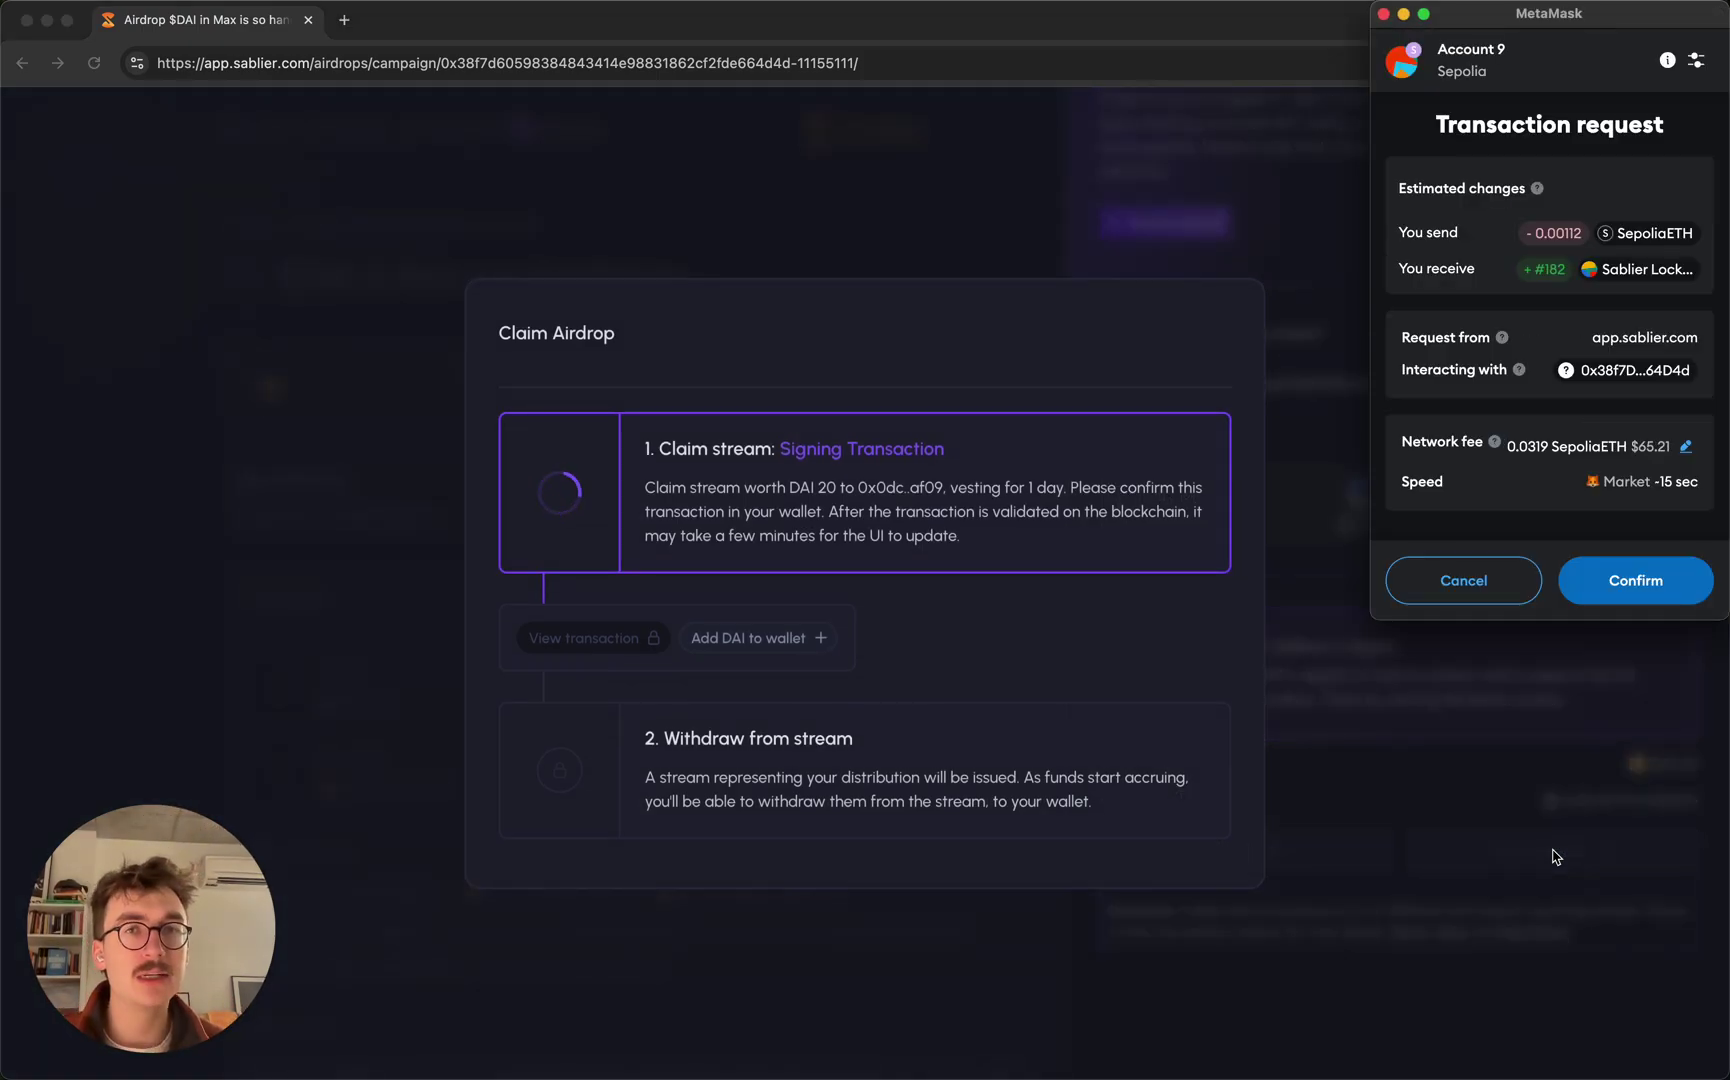
Approve the claim transaction in MetaMask to create the 20 DAI one-day stream.
left_click(1626, 584)
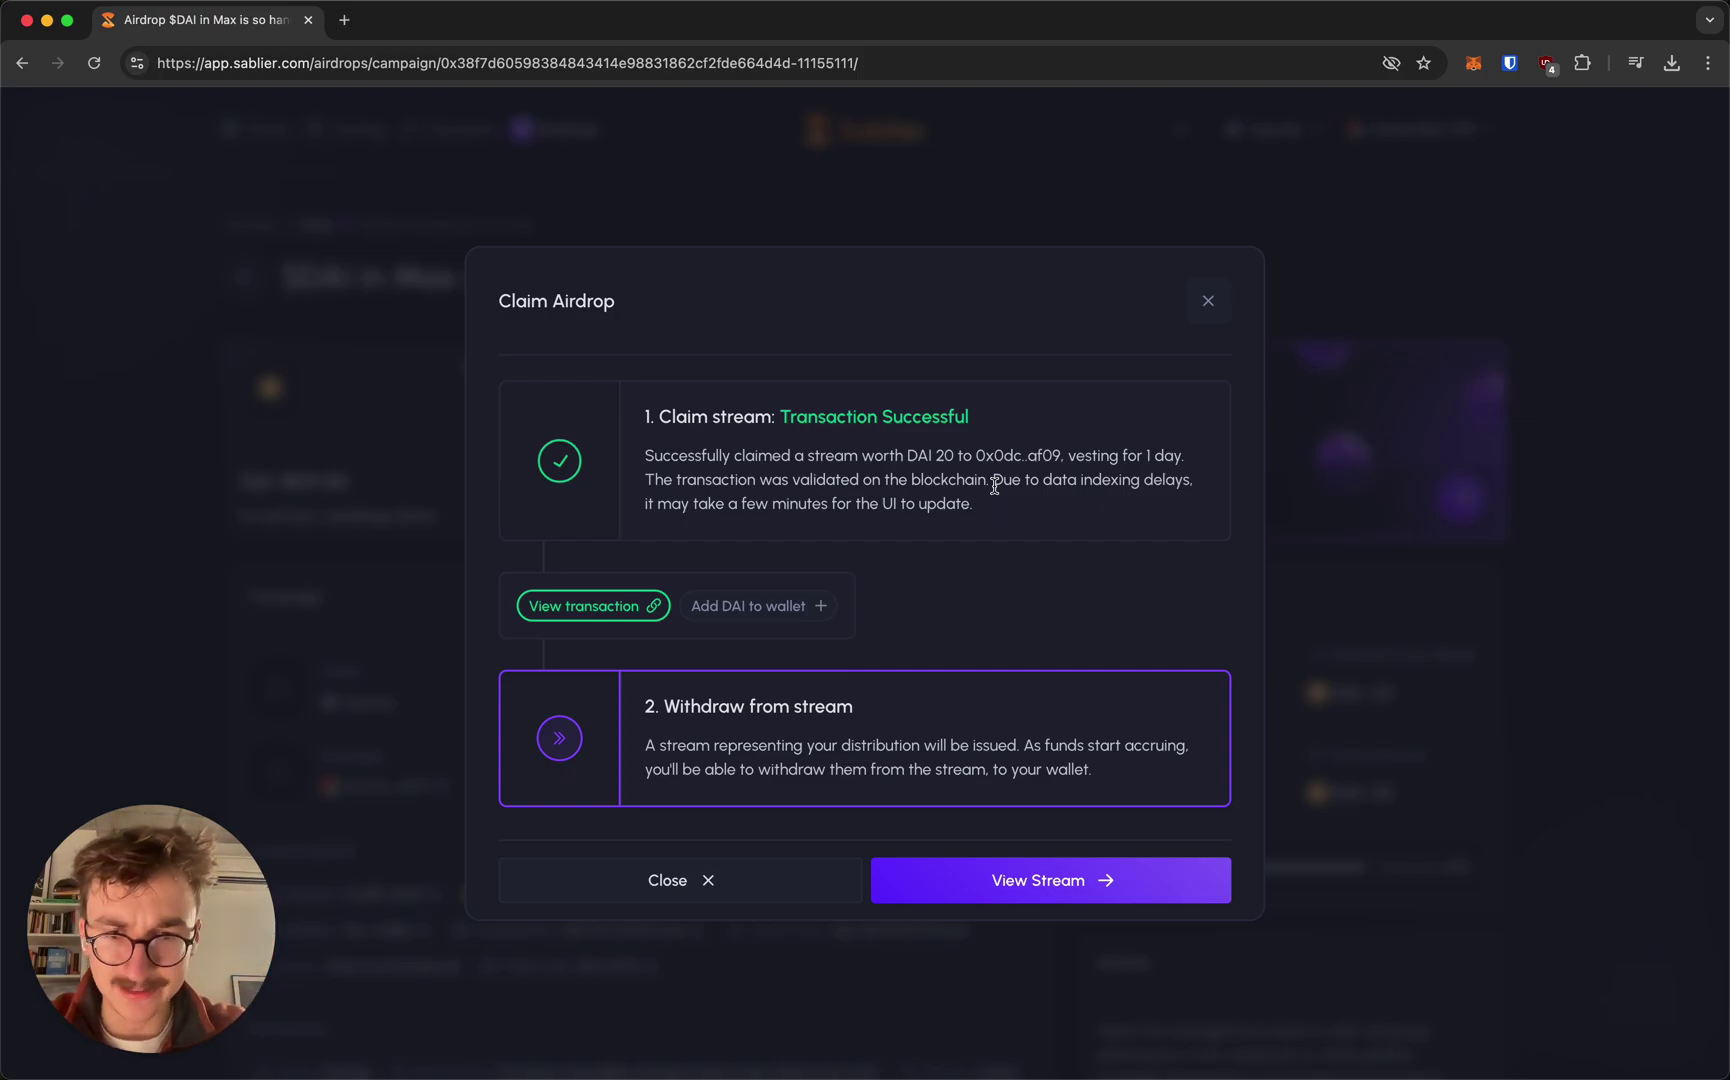
left_click(1087, 882)
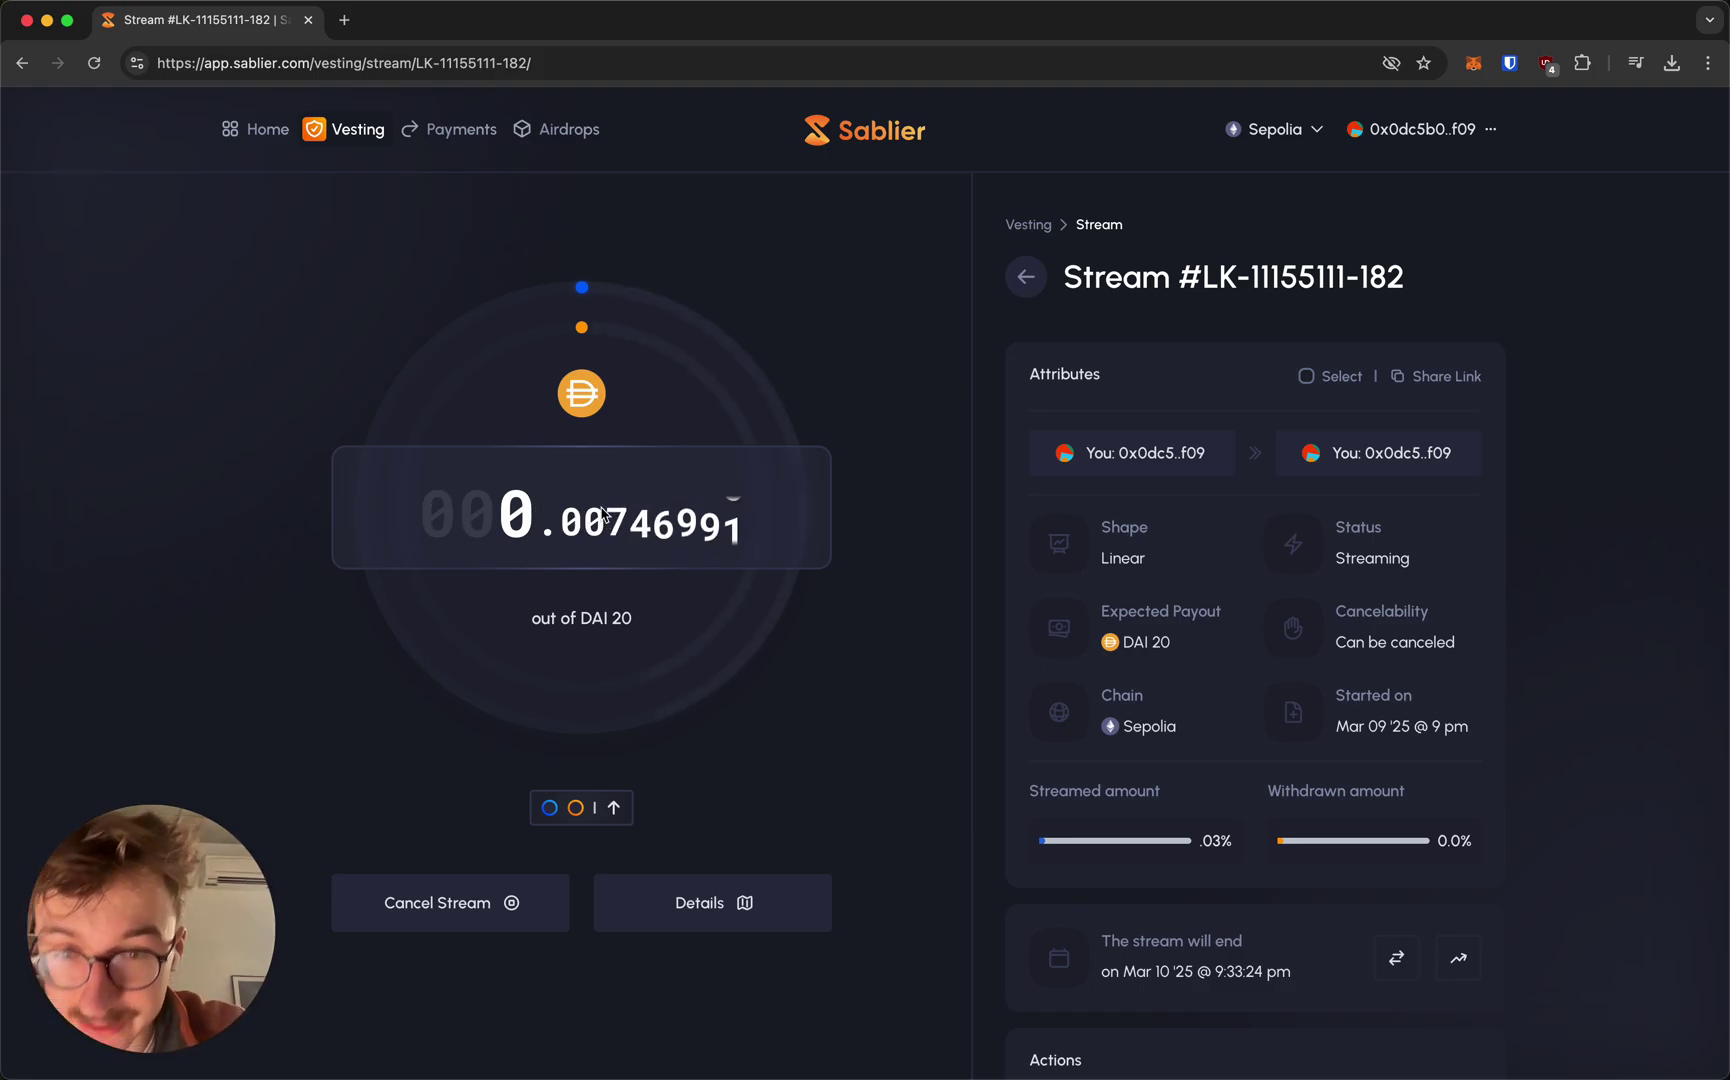
left_click_drag(640, 620, 483, 617)
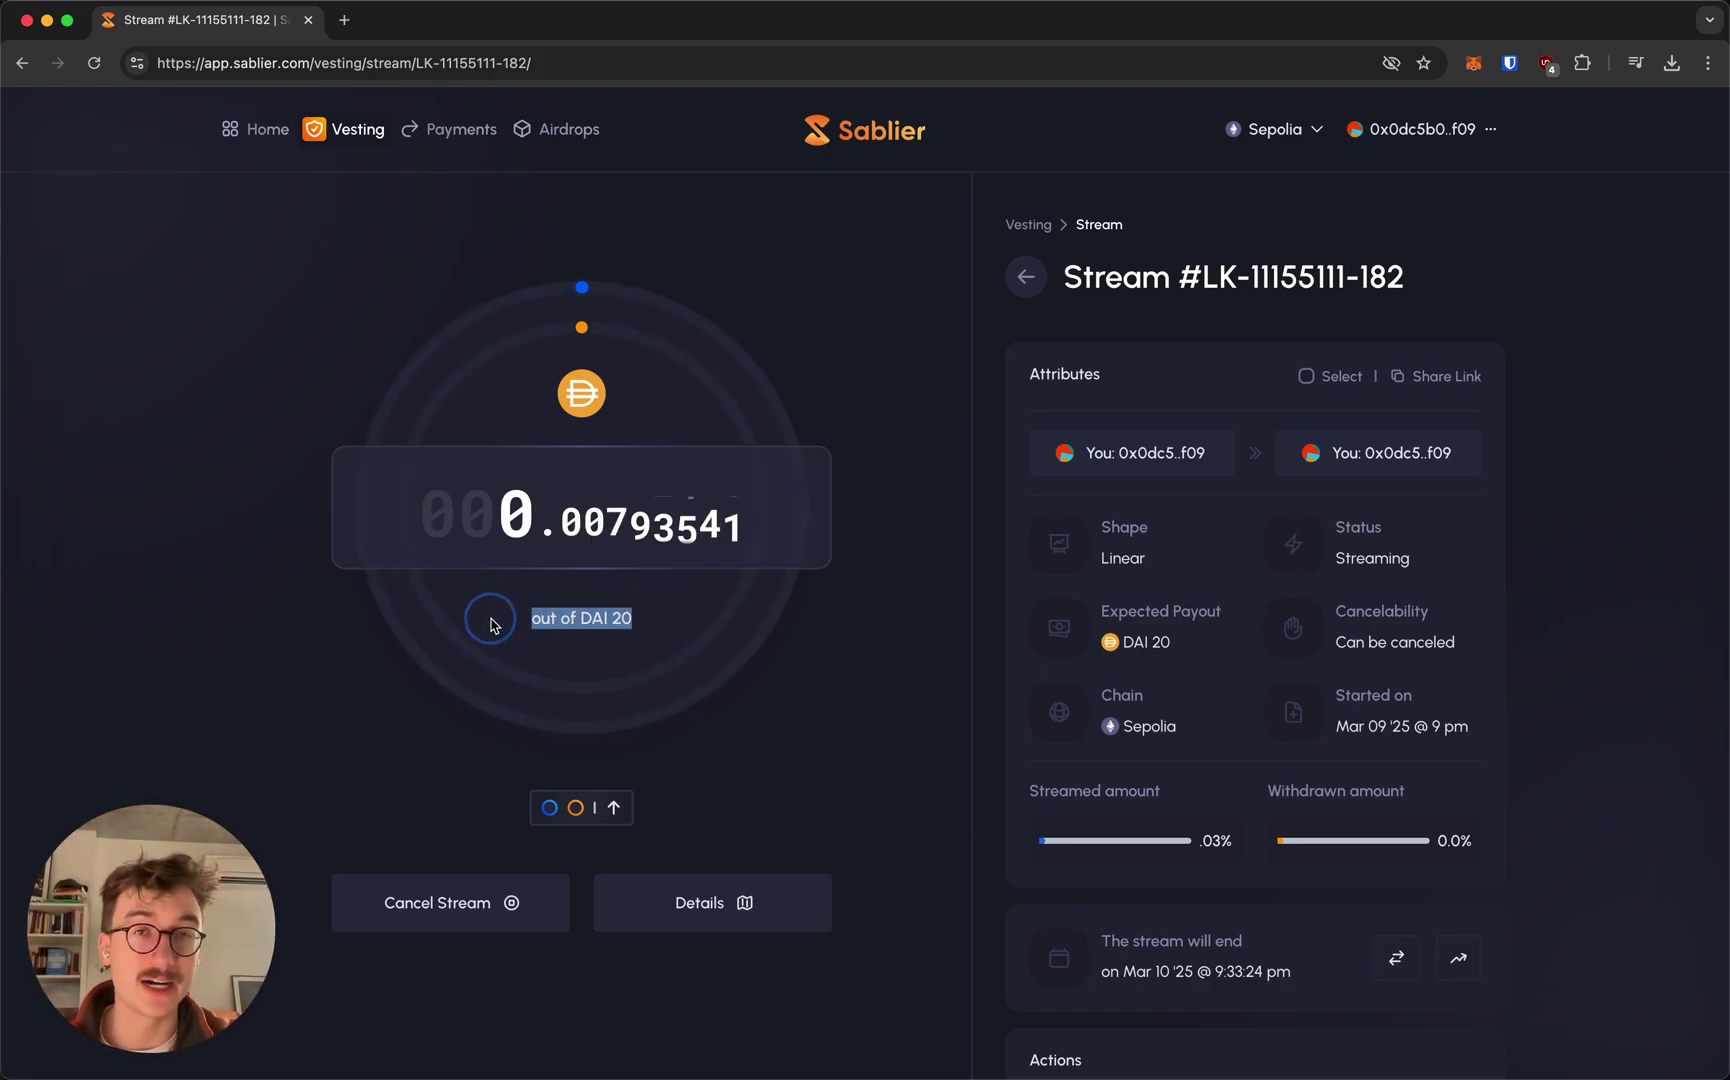
left_click(607, 614)
left_click_drag(633, 617, 494, 618)
left_click(440, 618)
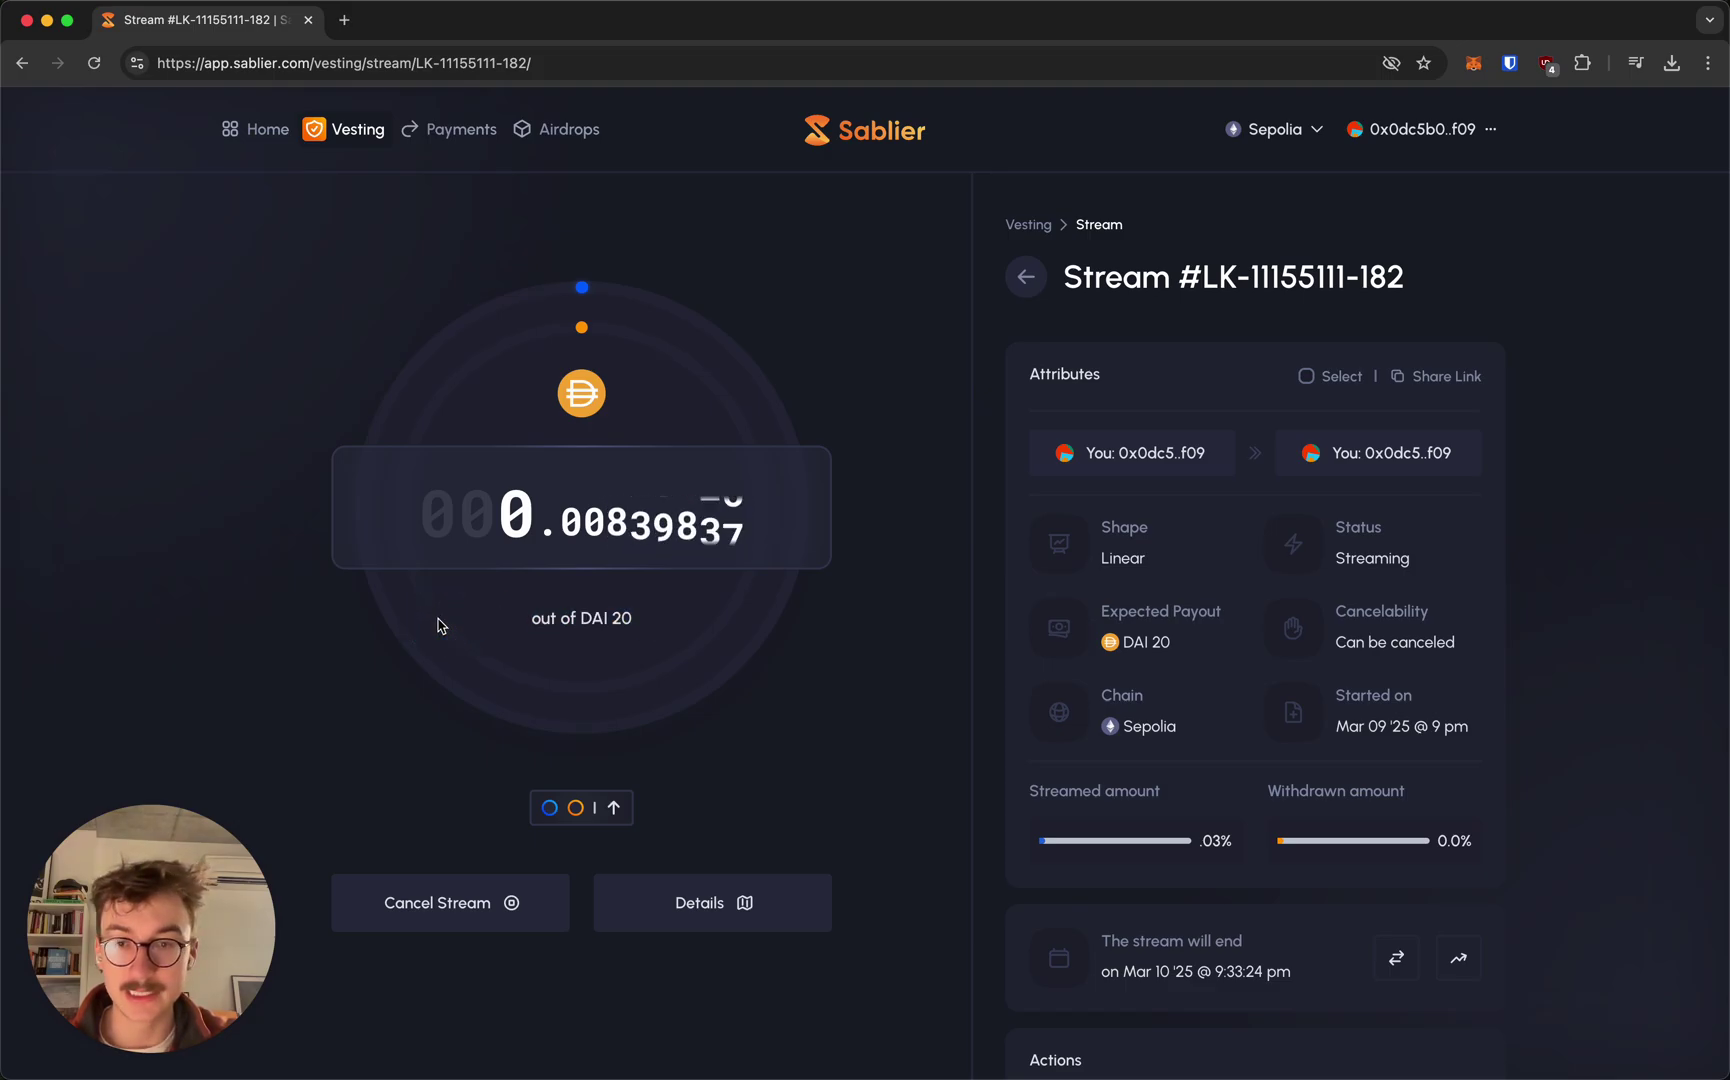
scroll(438, 622, "down", 2)
scroll(438, 625, "up", 2)
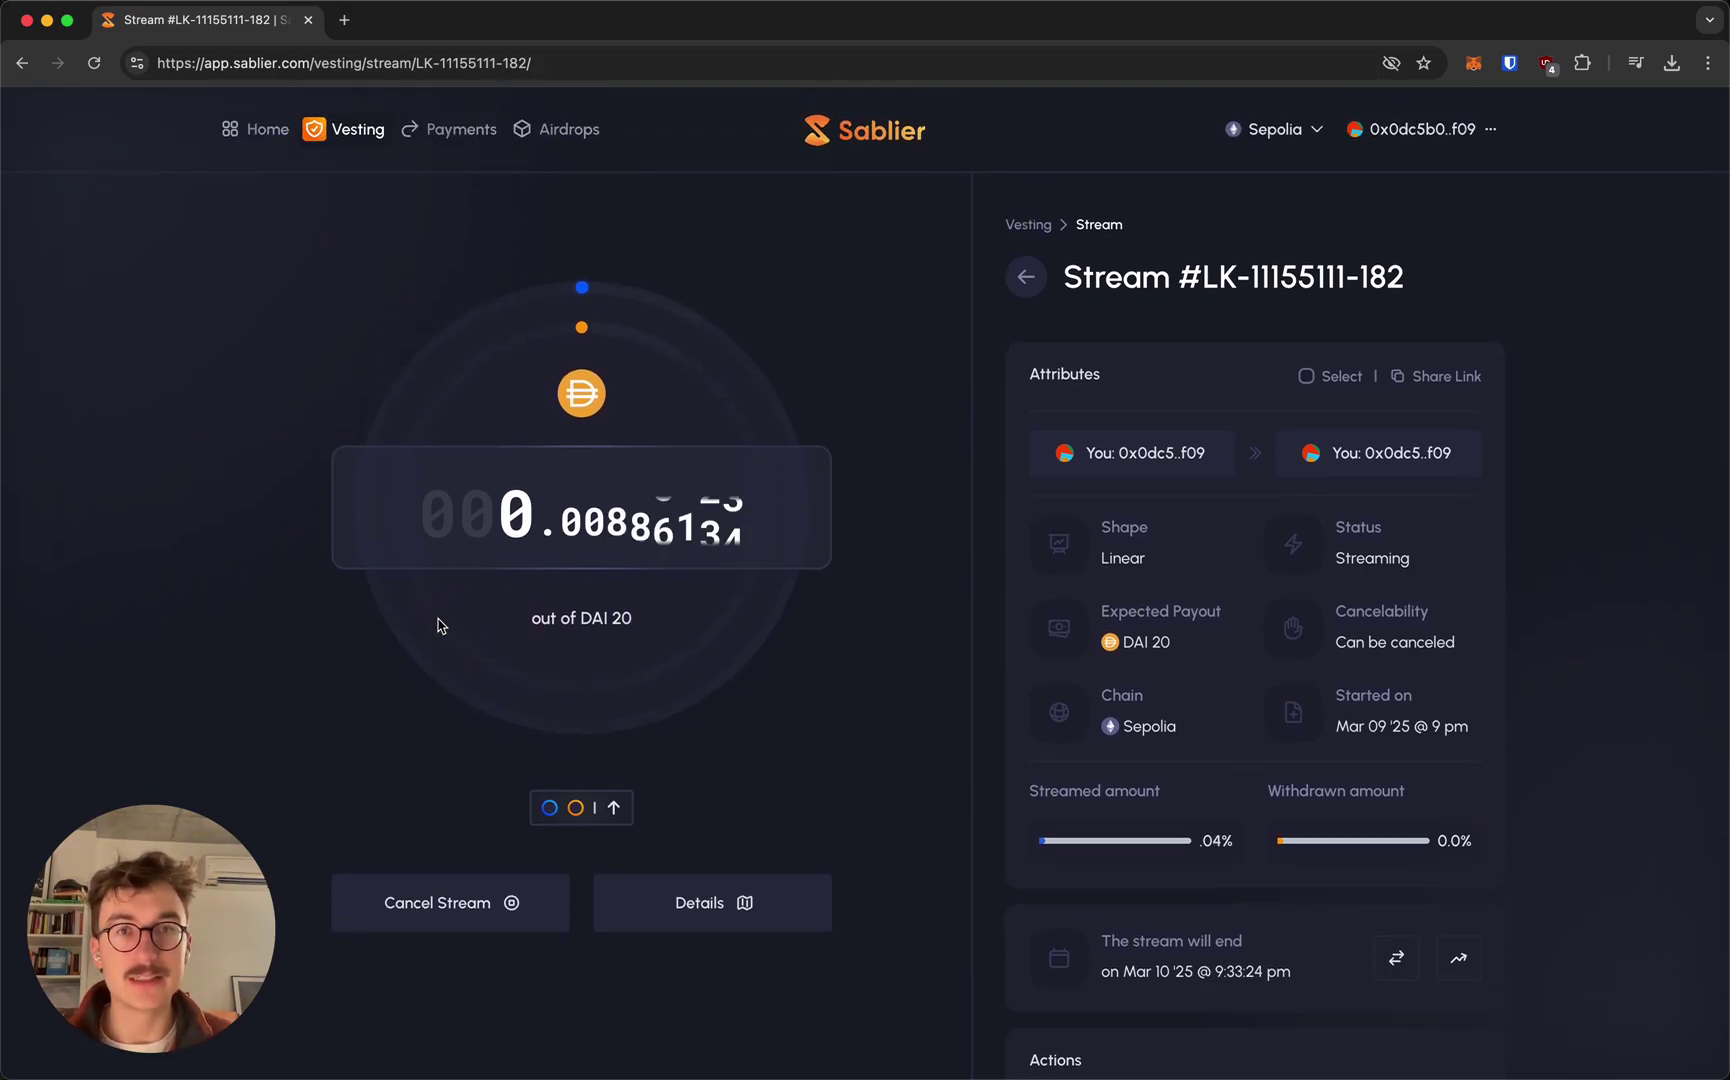